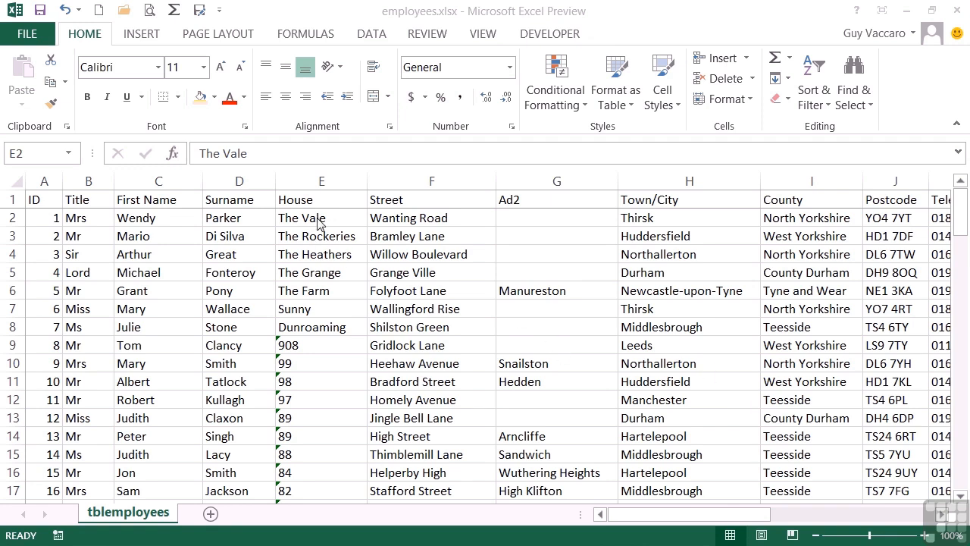
Insert a blank column immediately before the House column
click(320, 180)
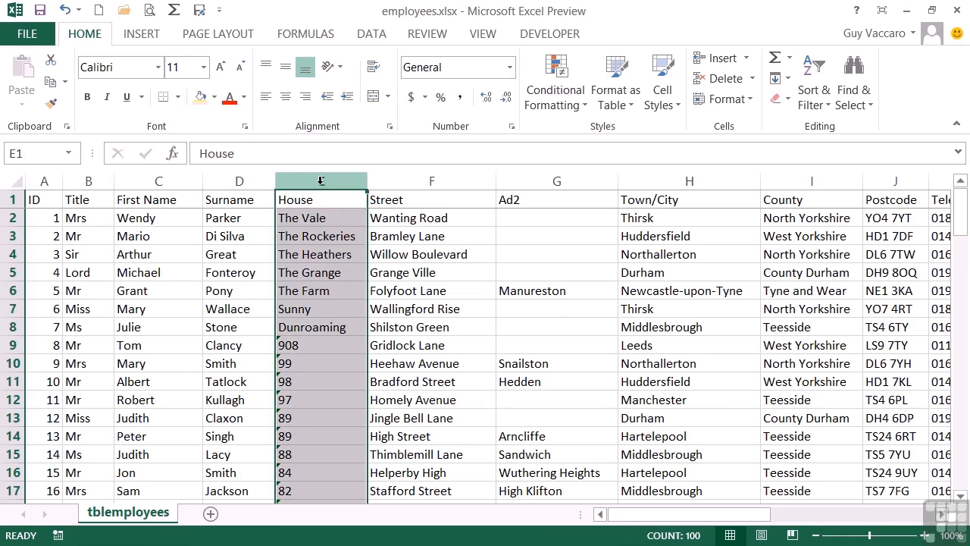
right_click(320, 181)
click(358, 316)
Enter the header FullAddress in cell E1 and widen column E
click(318, 219)
click(314, 199)
text(FullAdd)
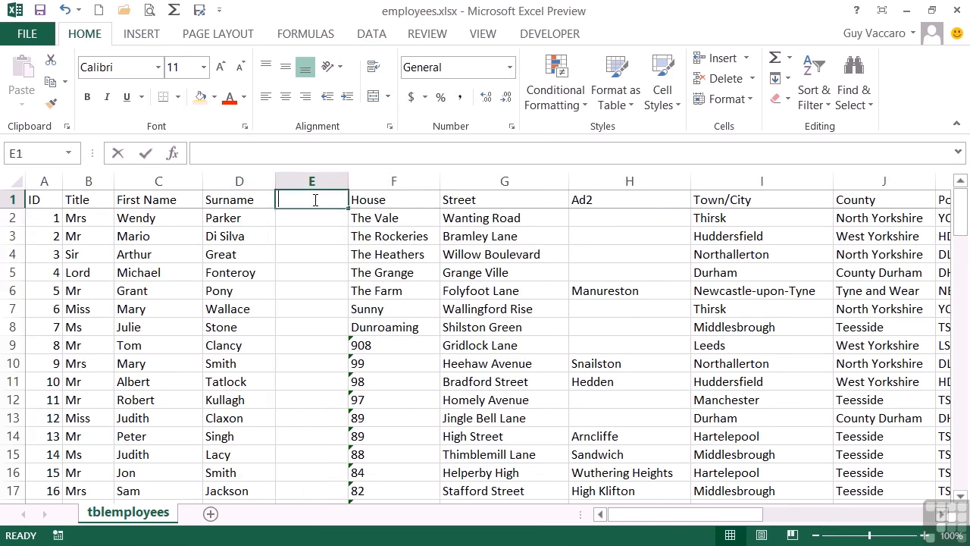
text(ress)
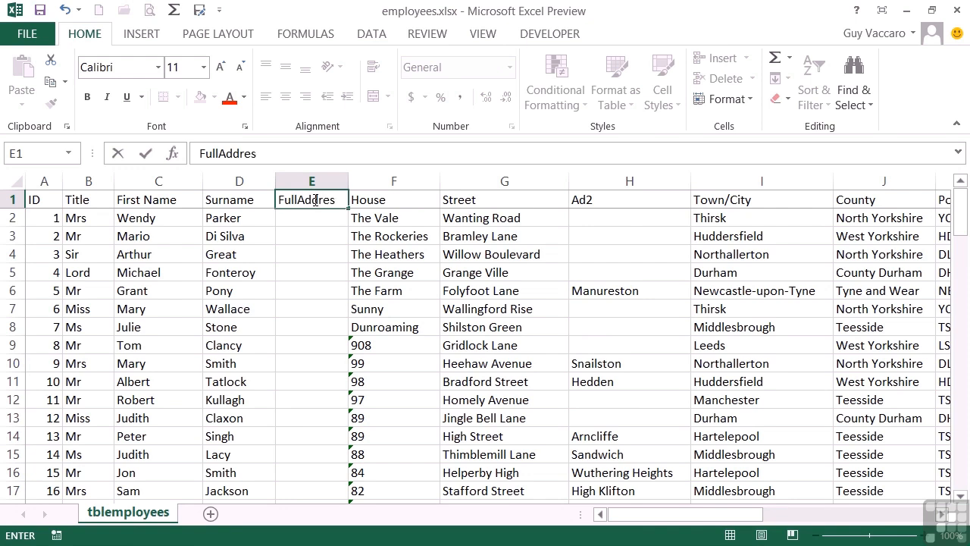
key(Return)
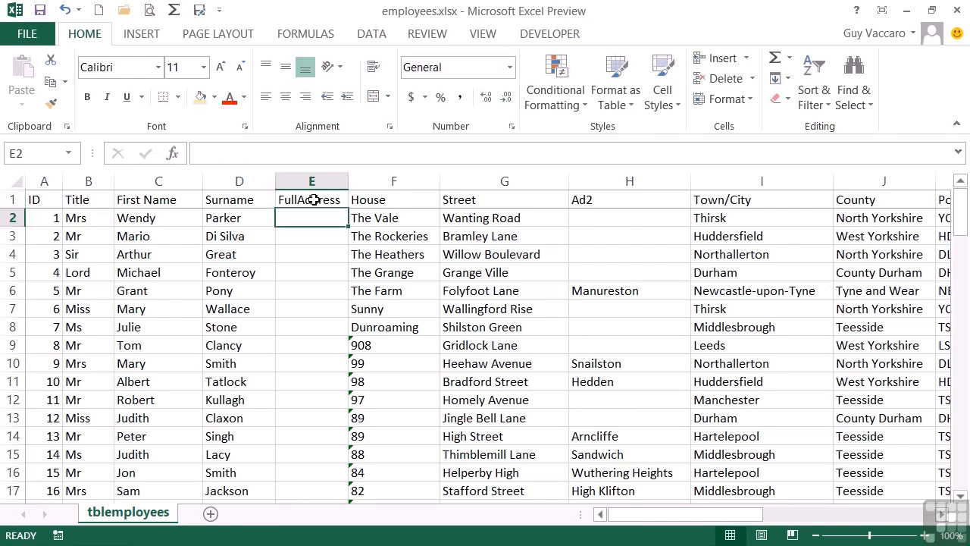
drag(349, 181, 456, 184)
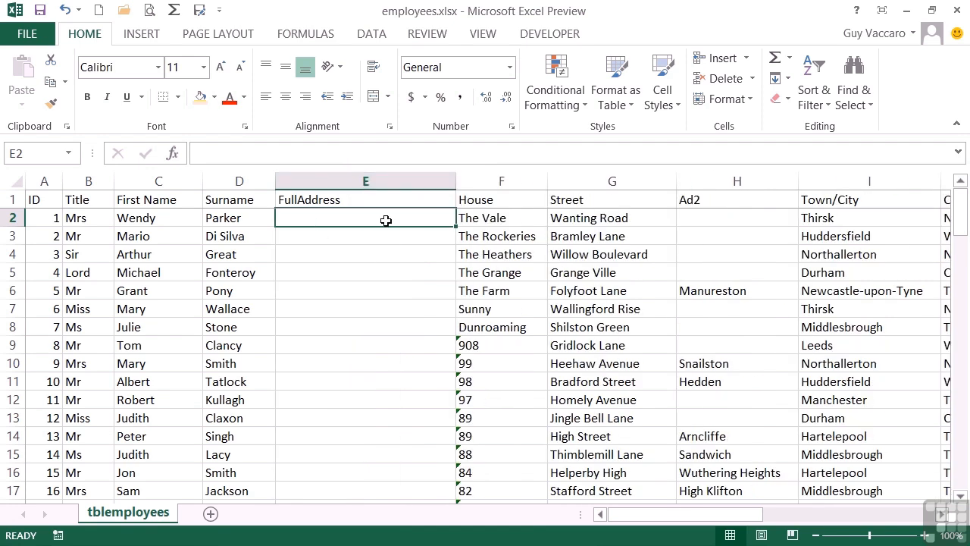
Begin a CONCATENATE formula in E2 with the House, Street, Ad2 and Town/City cells F2, G2, H2 and I2 as arguments
text(=)
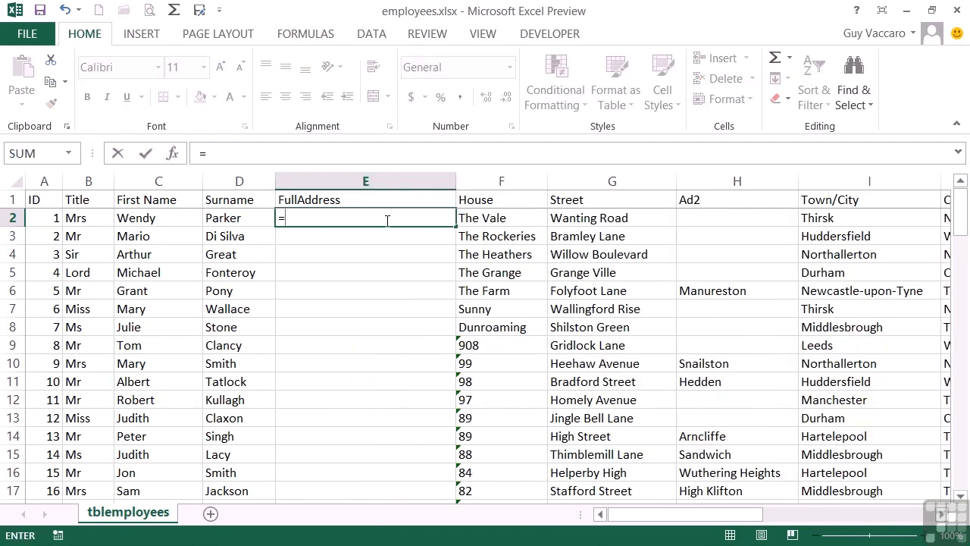
text(concaten)
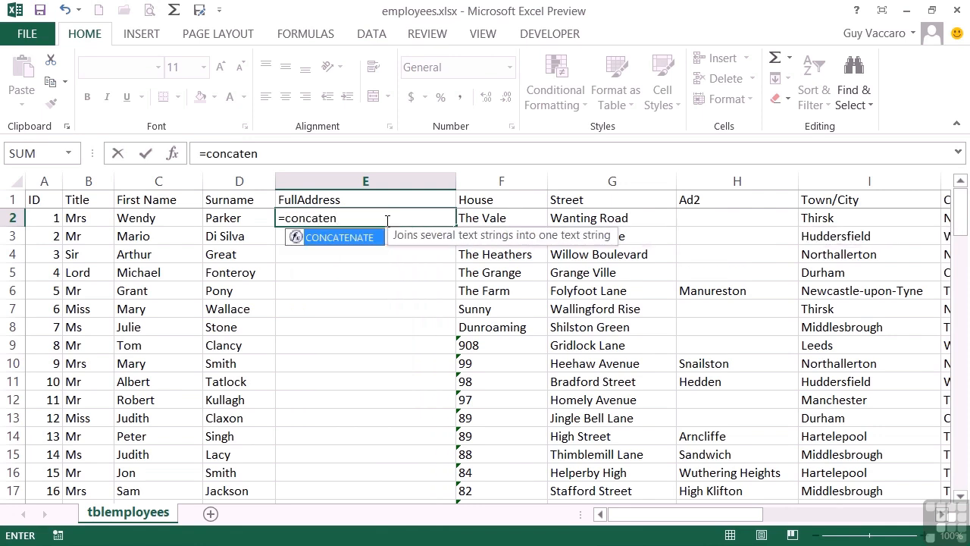
key(Tab)
click(500, 219)
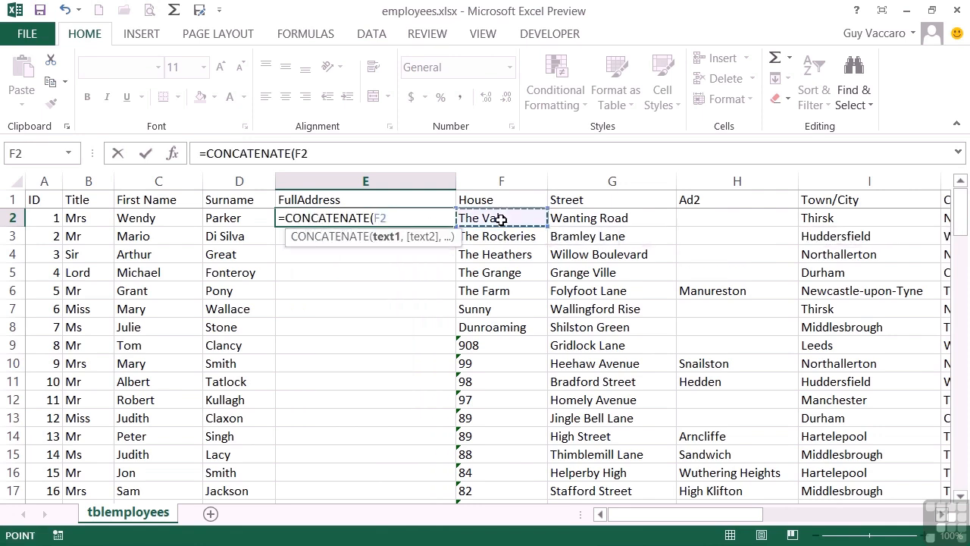
text(,)
click(559, 218)
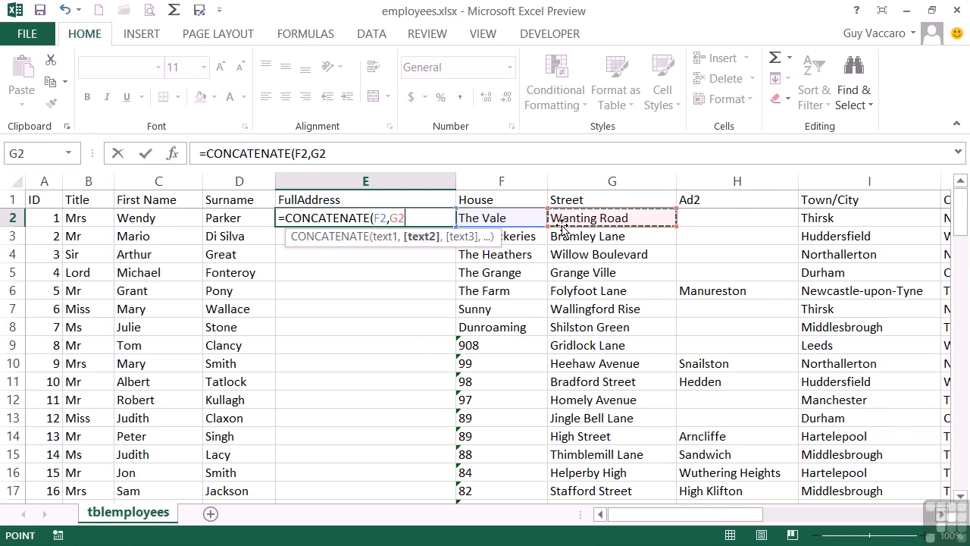
text(,)
click(734, 217)
text(,)
click(822, 219)
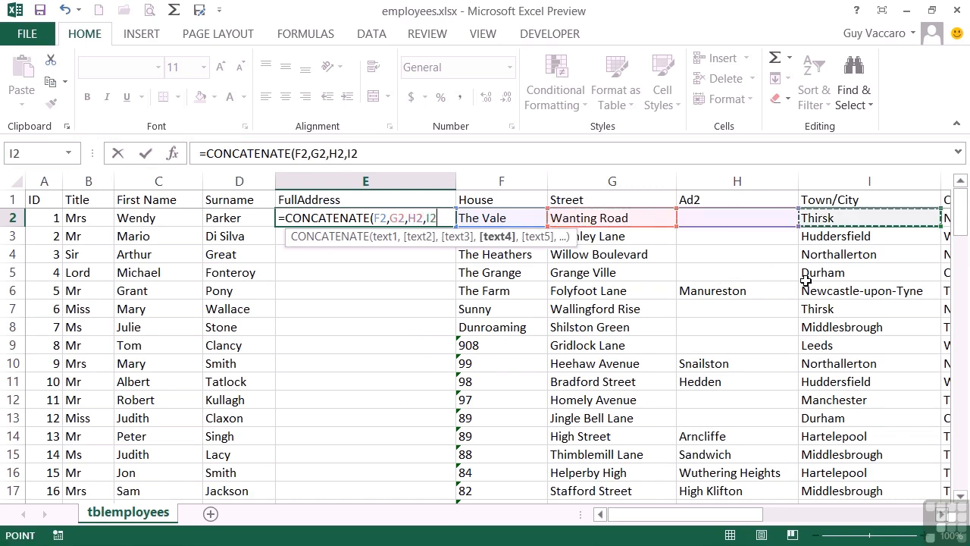
Complete the E2 formula with the County and Postcode cells so it reads =CONCATENATE(F2,G2,H2,I2,J2,K2)
drag(761, 515, 803, 515)
text(,)
click(596, 219)
text(,,,)
click(629, 219)
click(379, 154)
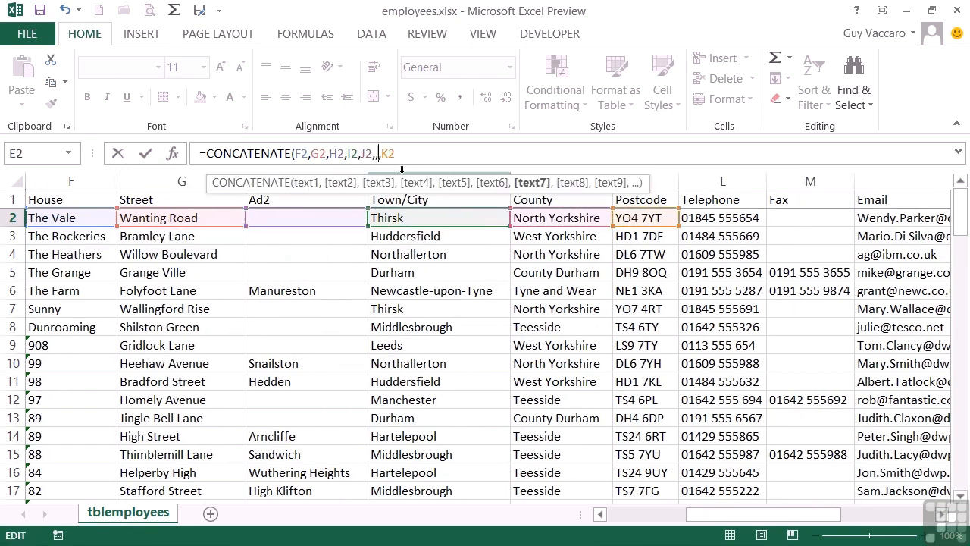
key(BackSpace)
key(BackSpace)
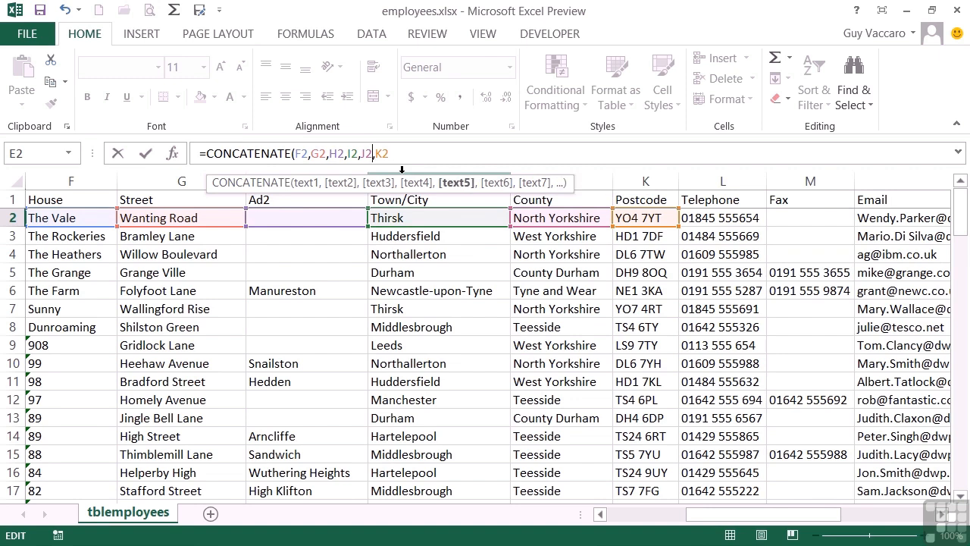
click(416, 155)
text())
key(Return)
key(Up)
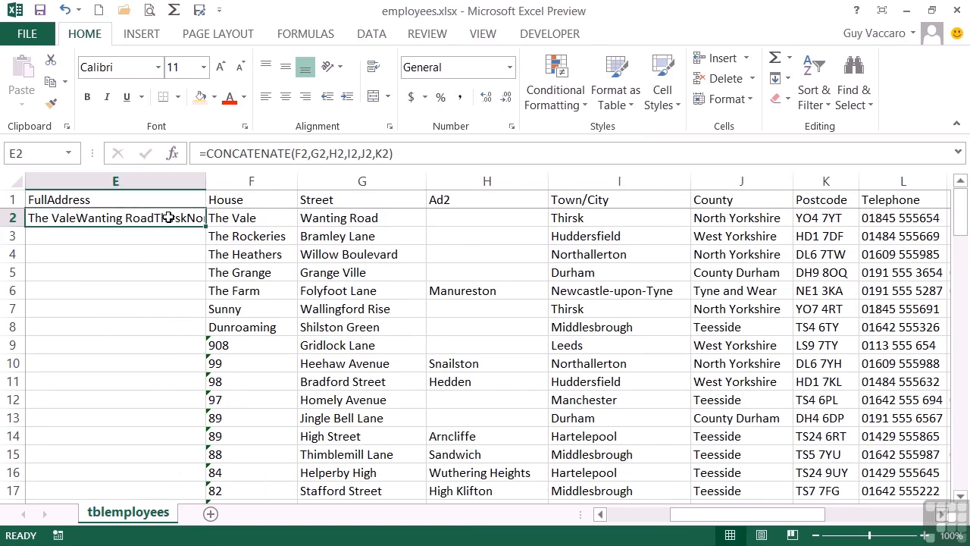
Turn on text wrapping for E2, auto-fit the height of row 2 and widen column E enough for the whole joined address
drag(206, 182, 425, 186)
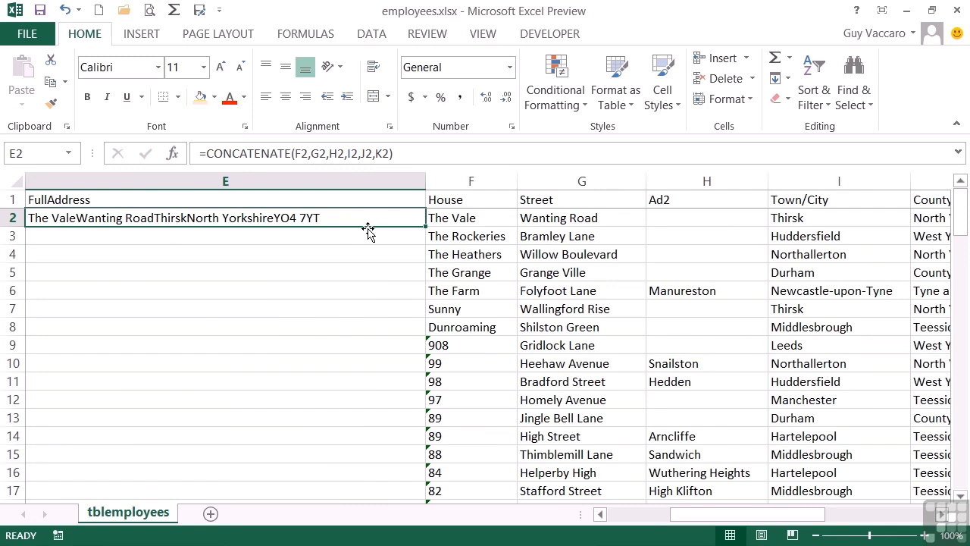
click(372, 69)
drag(425, 187, 301, 189)
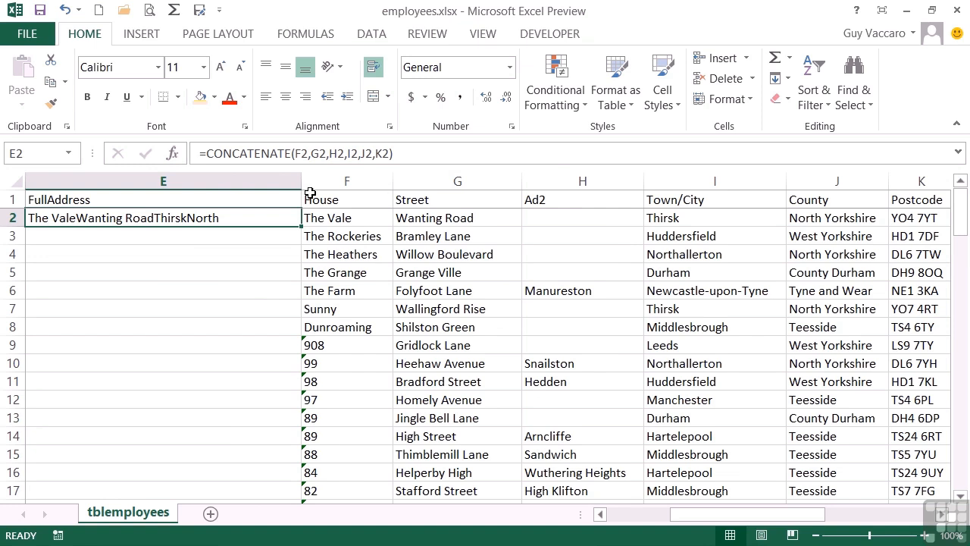
double_click(13, 226)
drag(300, 183, 371, 183)
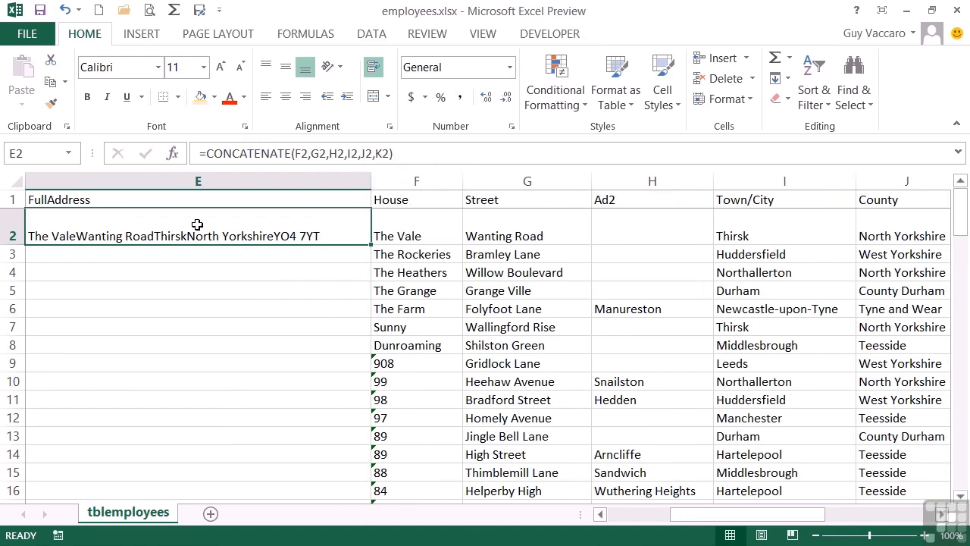
Add a char(10) line-break argument after F2 and another after G2 in the CONCATENATE formula in E2
click(312, 155)
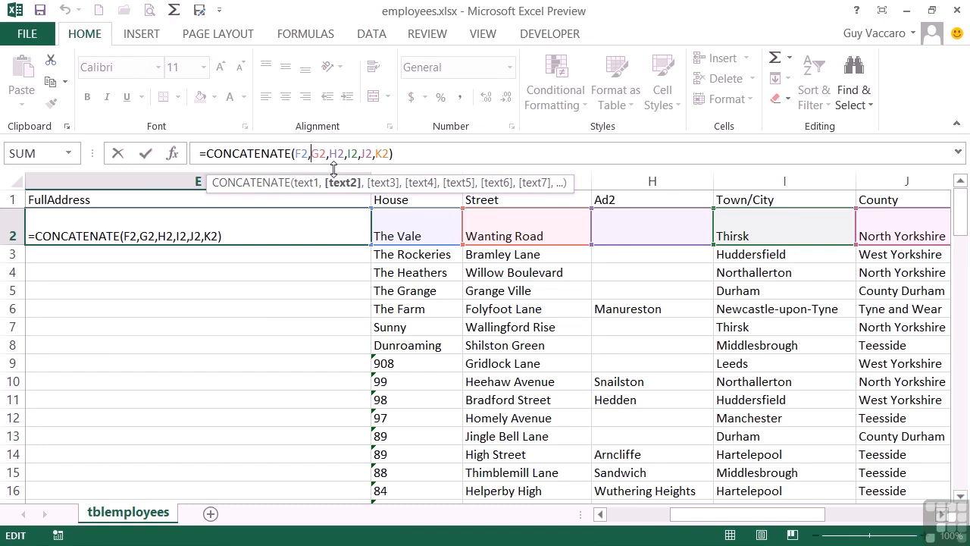
text(char)
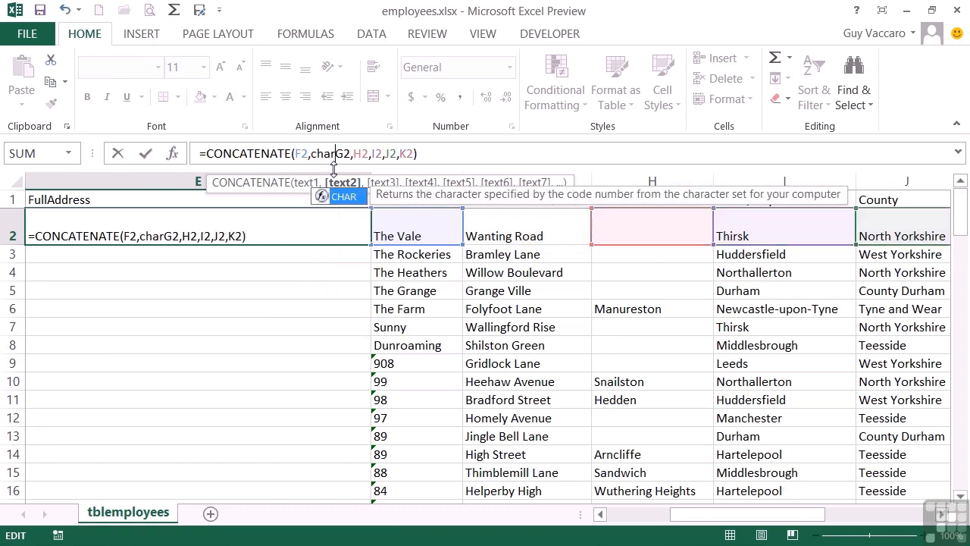
text(()
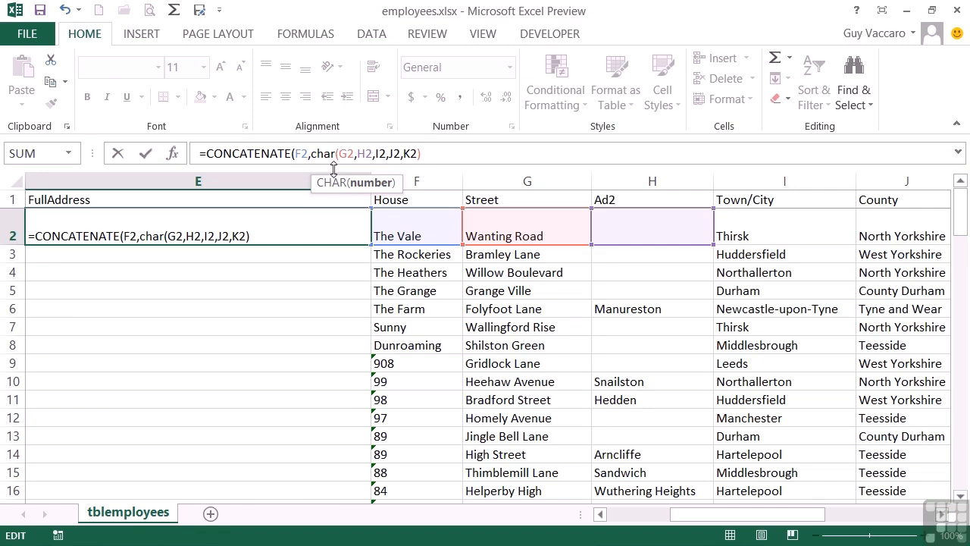
text(10))
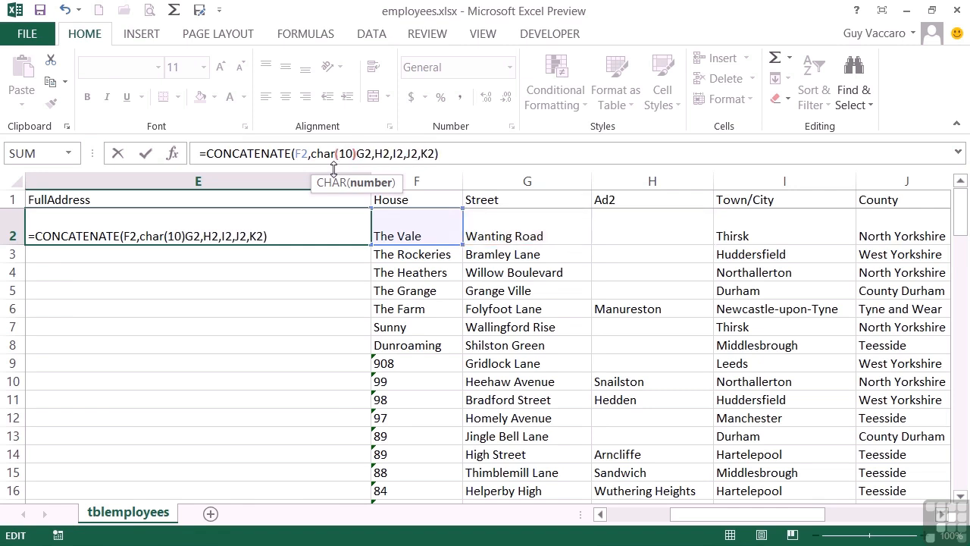
text(,)
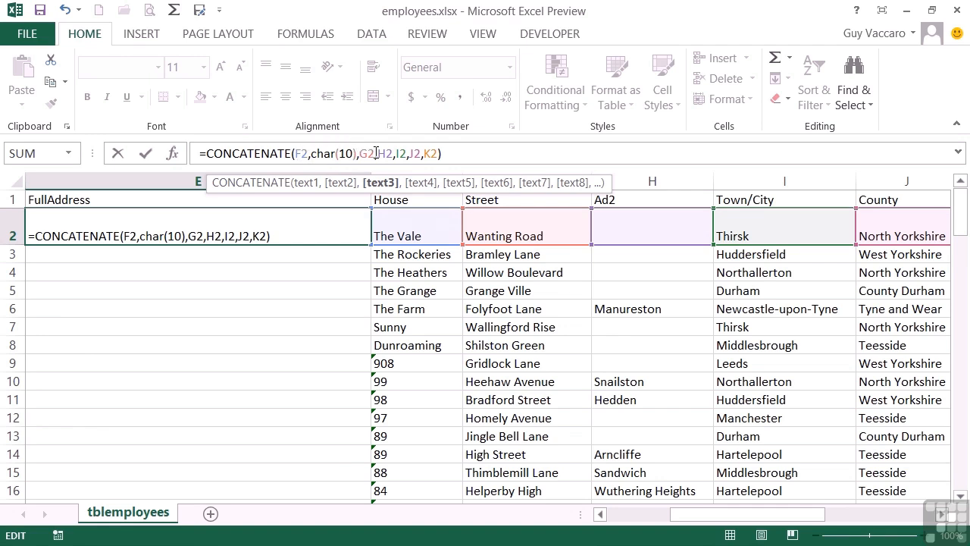
click(377, 153)
text(char(10))
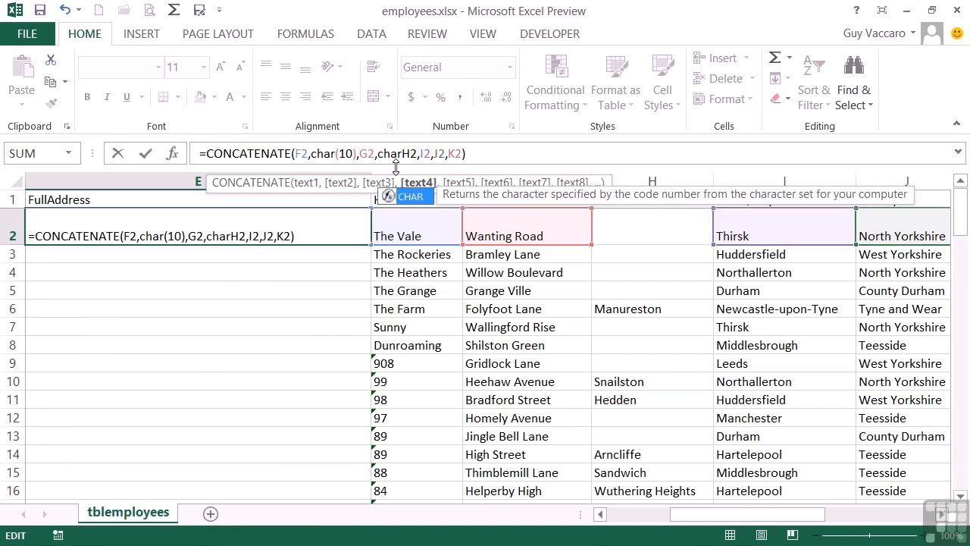
text(,)
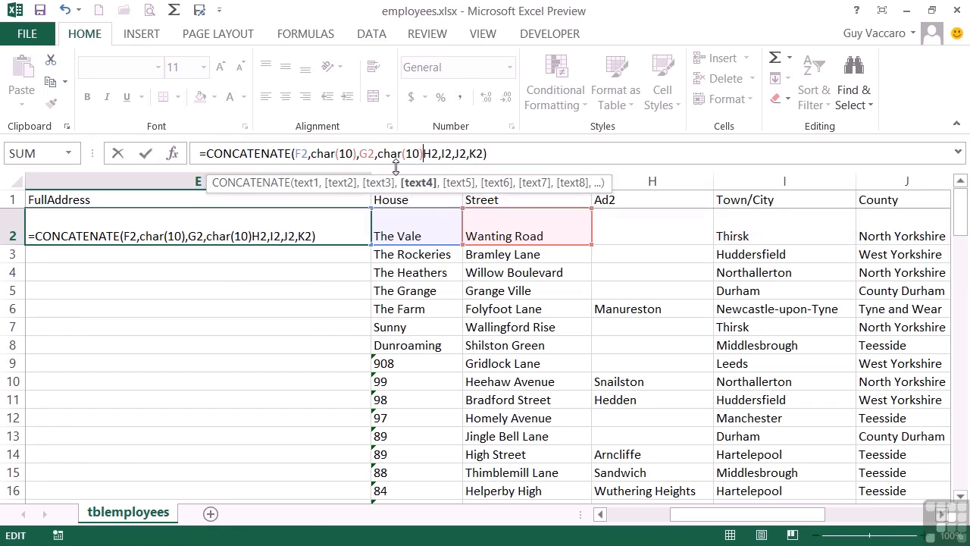
Add char(10) arguments after H2 and after I2 in the same formula
click(444, 153)
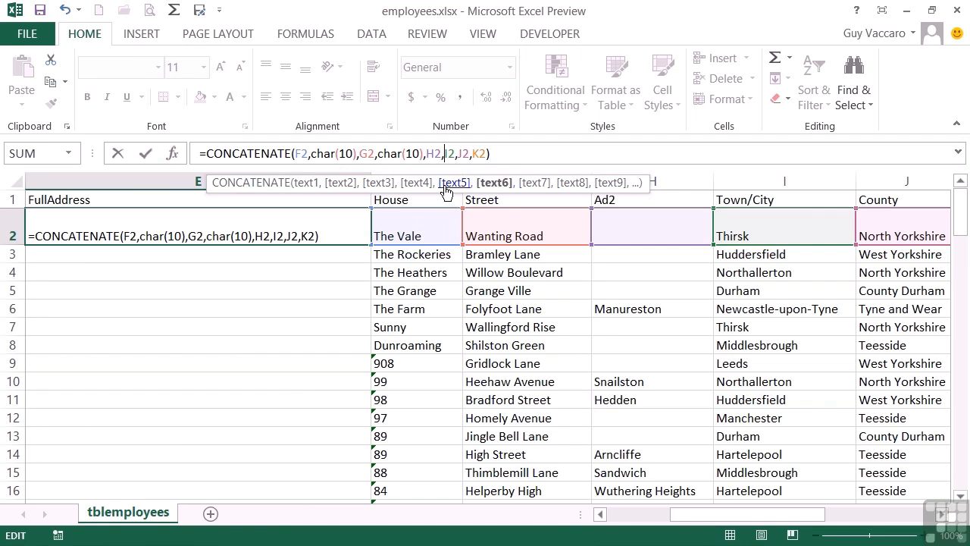
text(char(10))
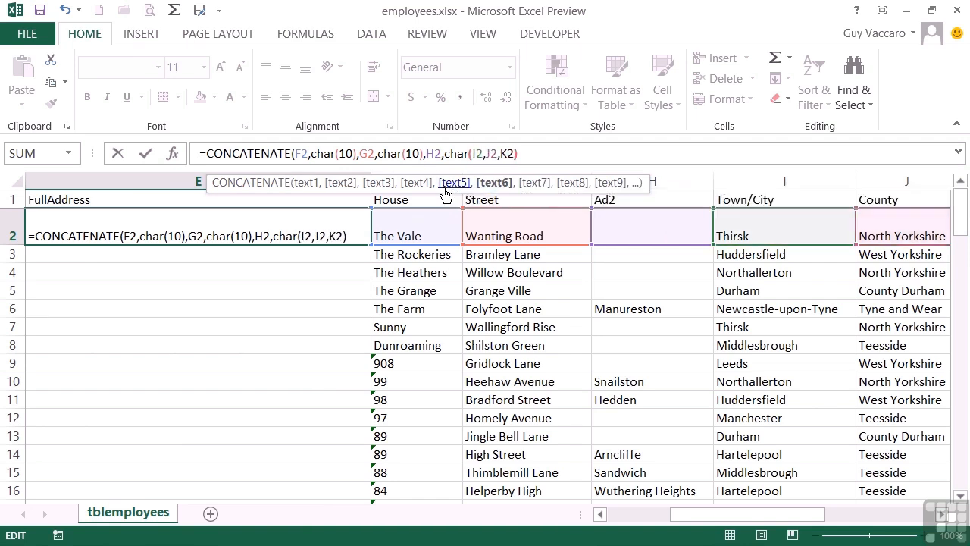
text(,)
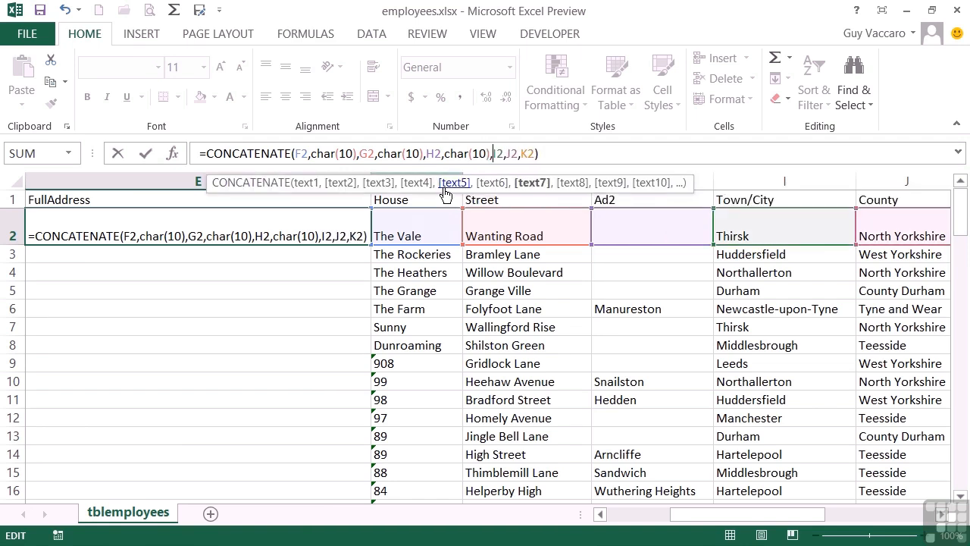
click(506, 153)
text(char(10)
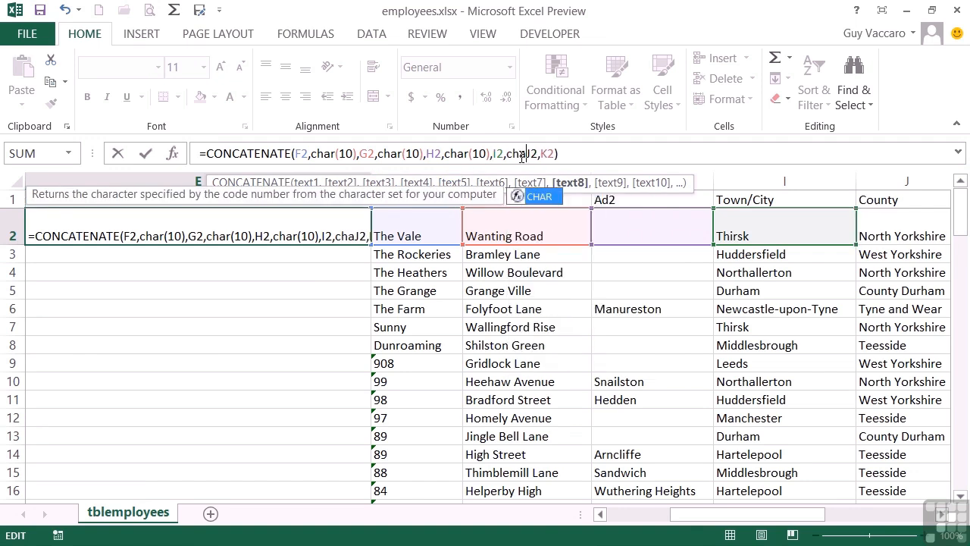
text(),)
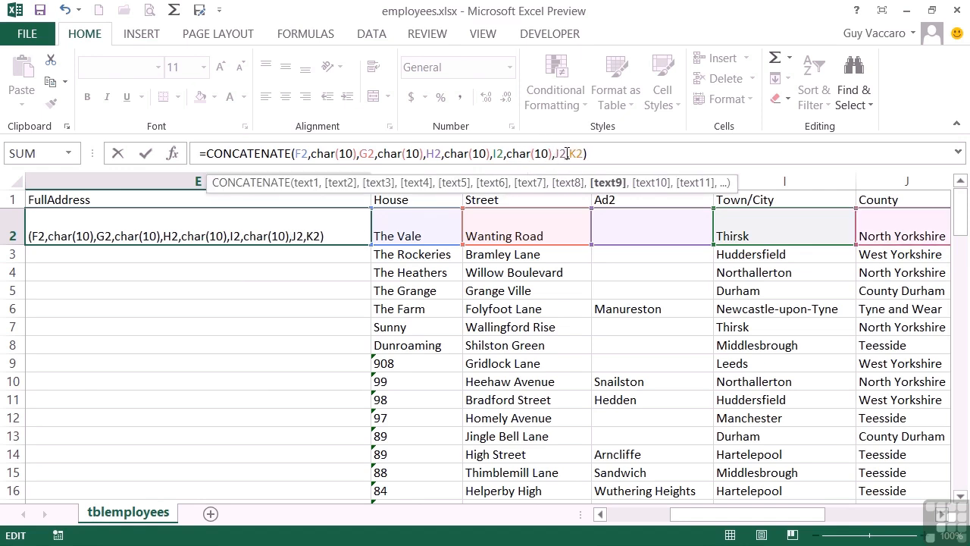
Add a char(10) argument between J2 and K2 and commit the finished formula in E2
click(569, 153)
text(char(10))
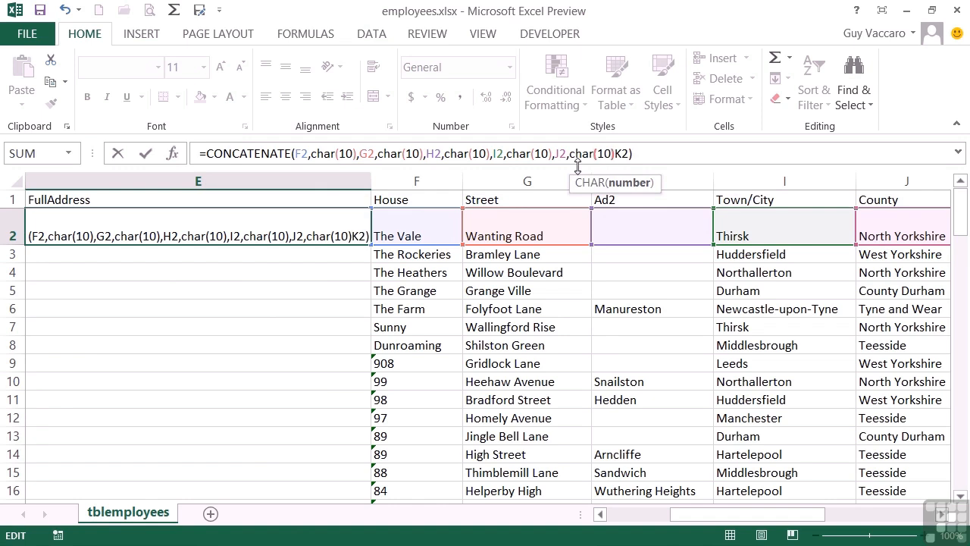
text(,)
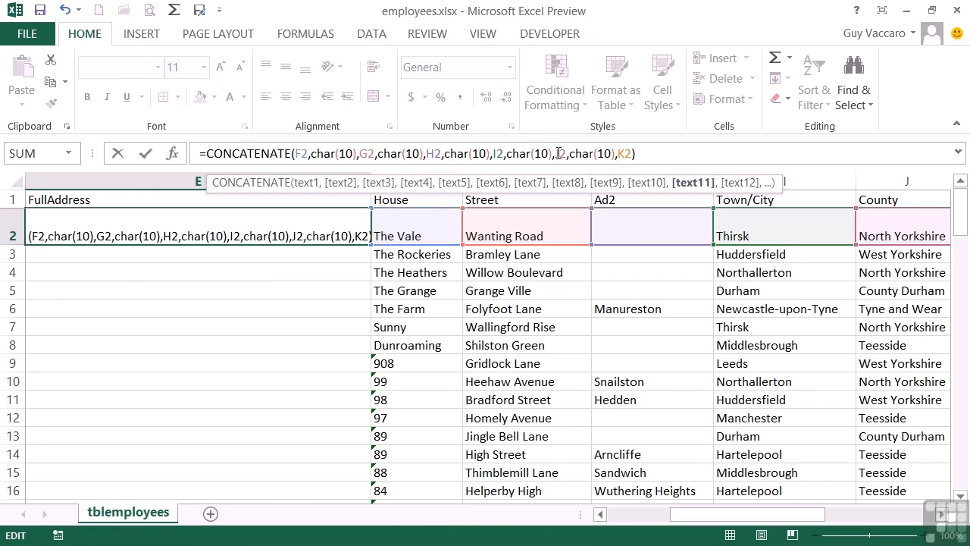
click(639, 151)
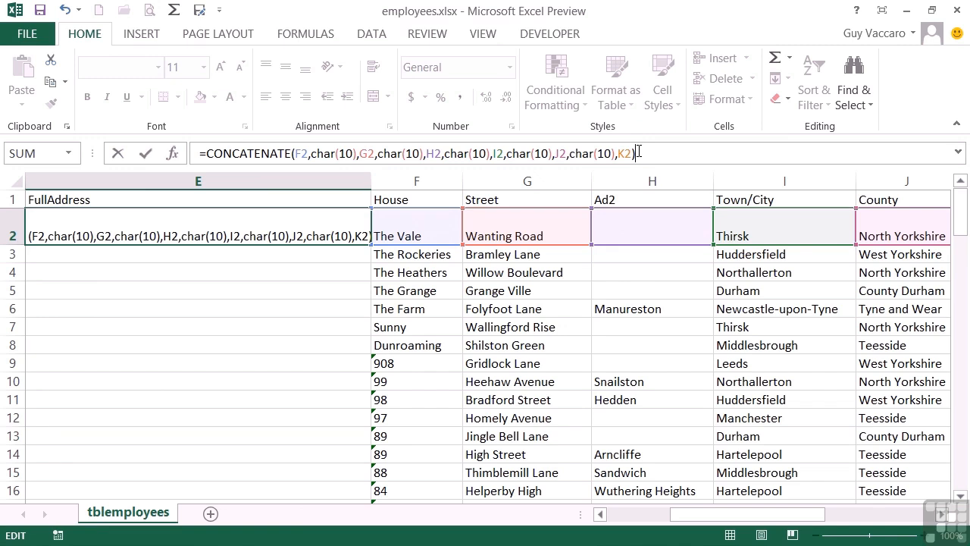
key(Return)
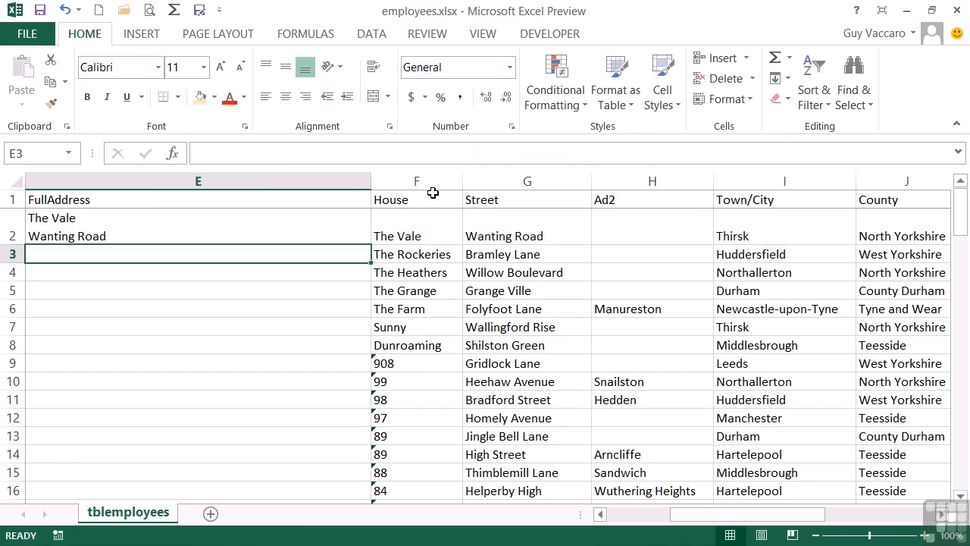
Increase the height of row 2 until every line of the address in E2 fits
drag(12, 246, 20, 290)
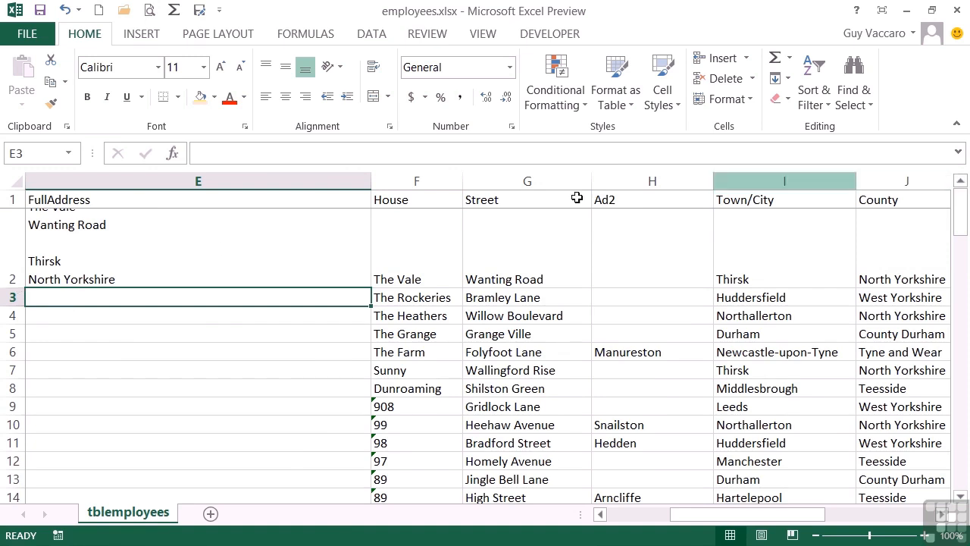
click(99, 242)
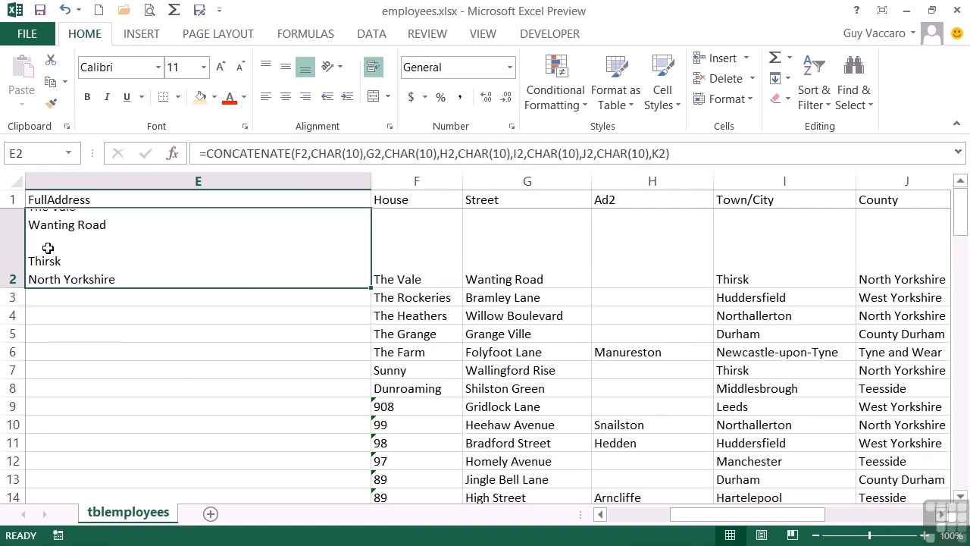
drag(12, 288, 8, 310)
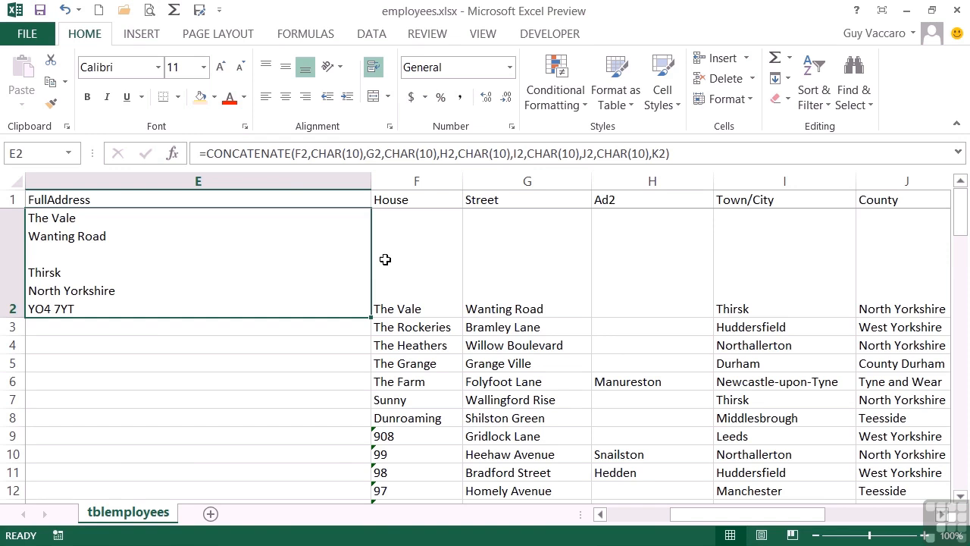
In the E2 formula, close CONCATENATE after the CHAR(10) following G2 and append with & an IF that tests H2=0
click(457, 153)
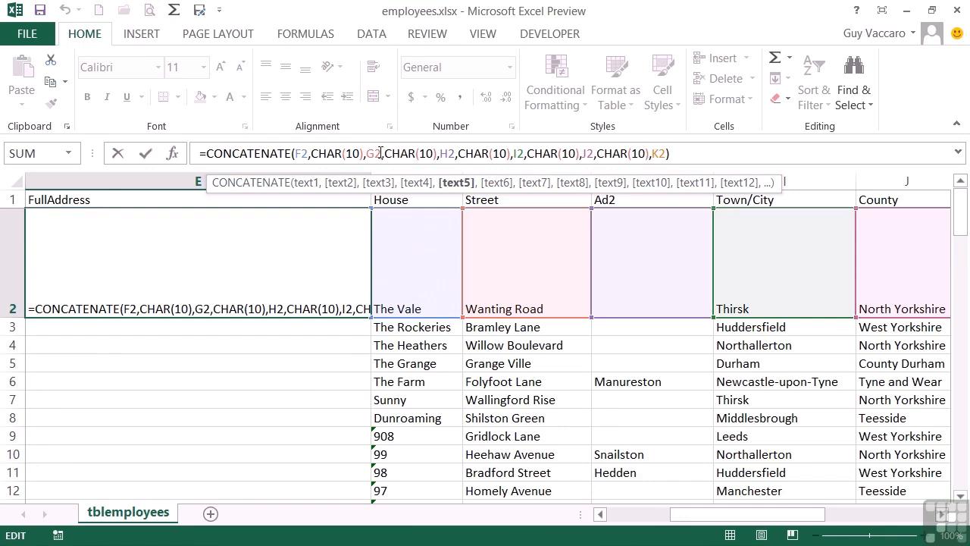
click(441, 152)
text() &)
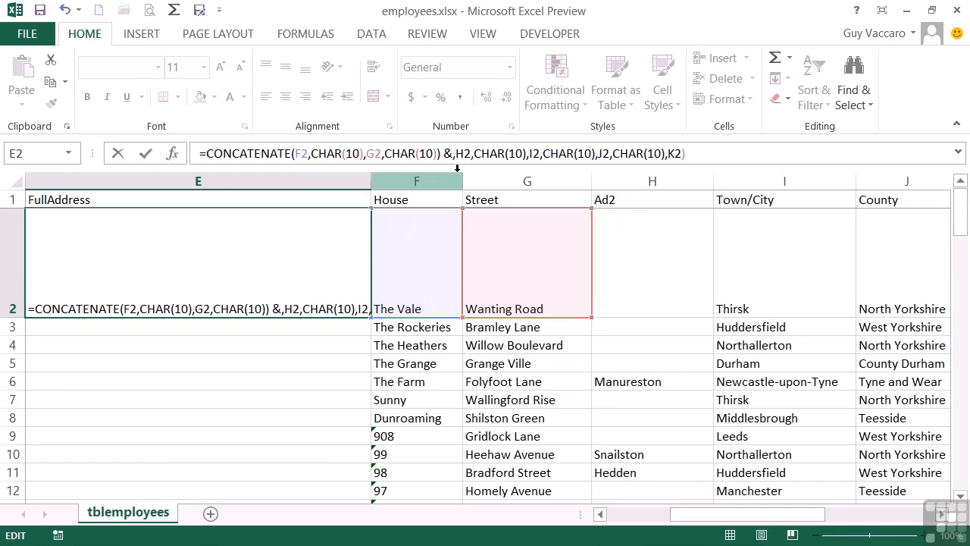
text(if)
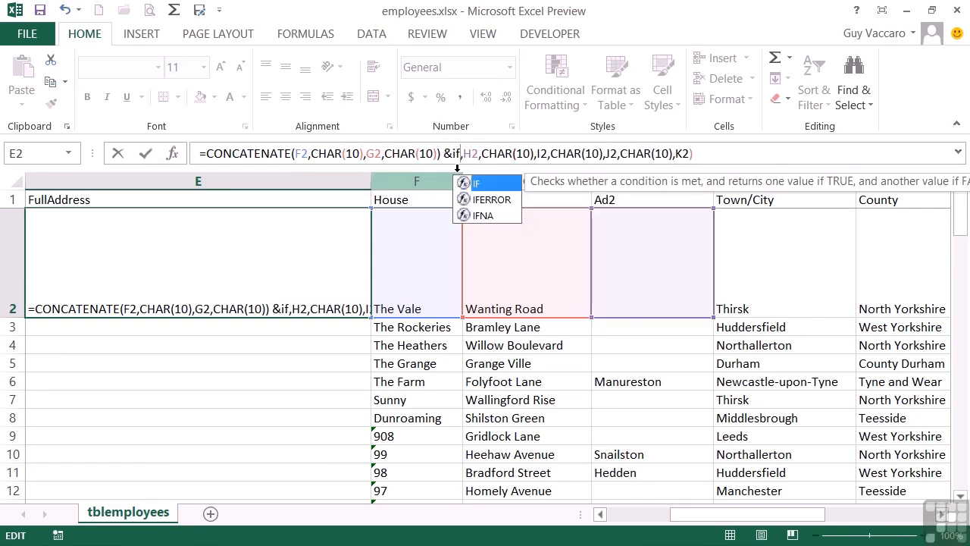
text(()
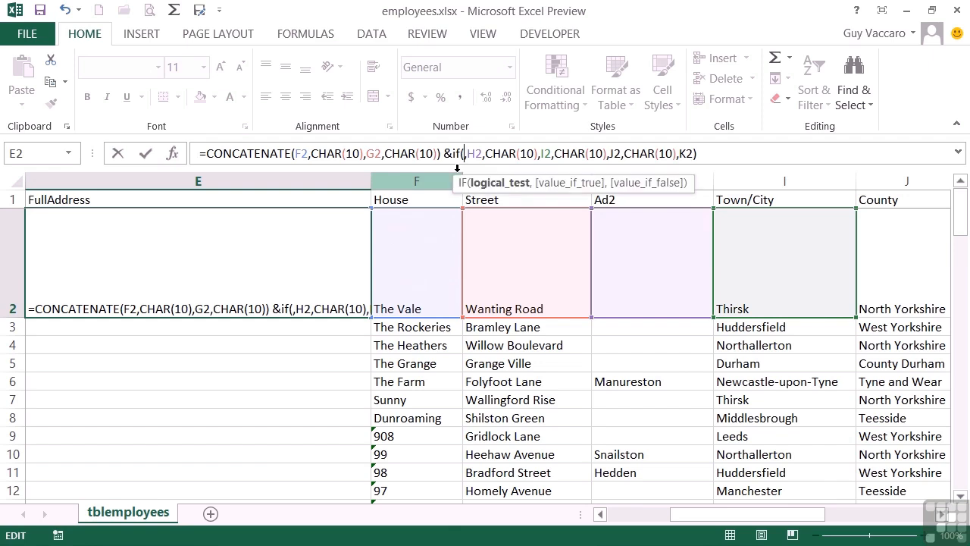
click(675, 253)
text(=)
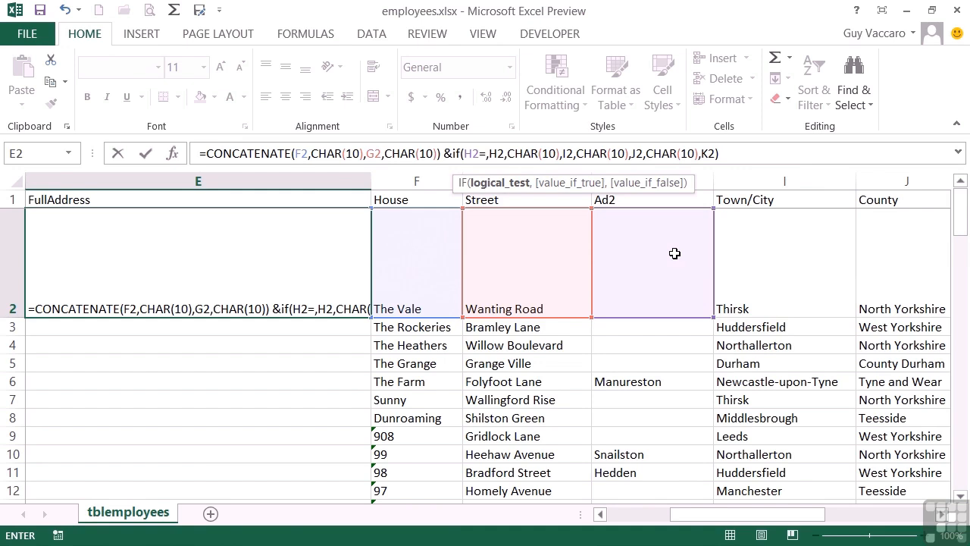
text(0,)
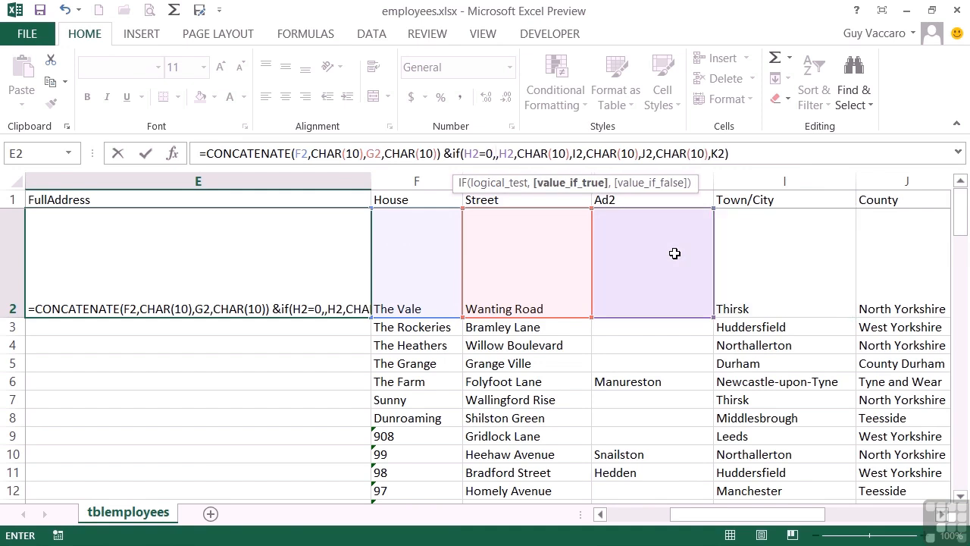
Complete the IF in E2 so it returns "" when true and H2&CHAR(10) when false
text(")
key(Right)
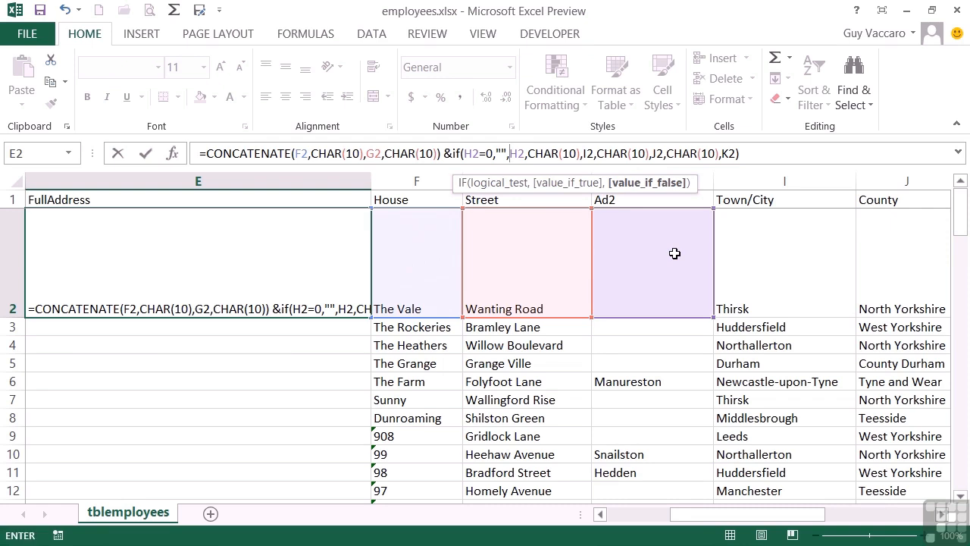
click(528, 156)
key(BackSpace)
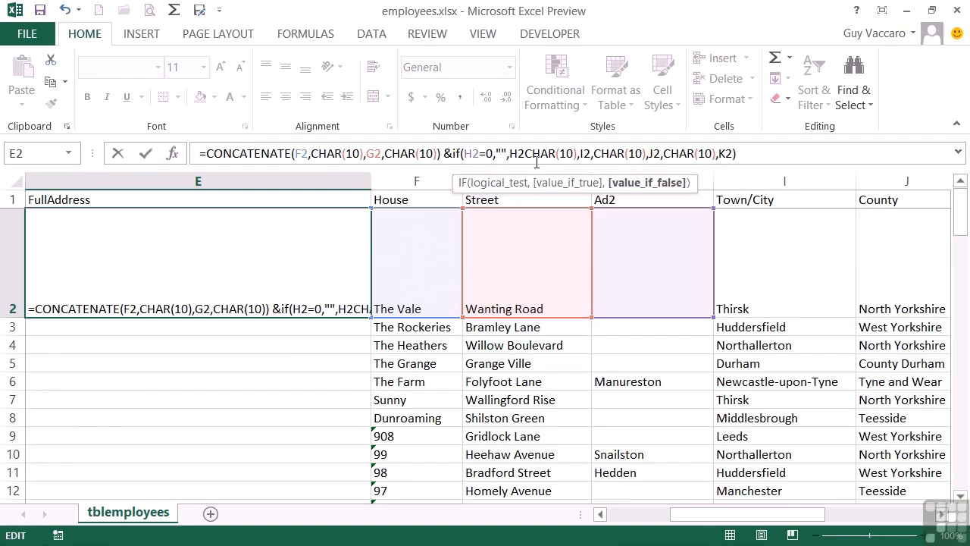
text(&CHAR(10)
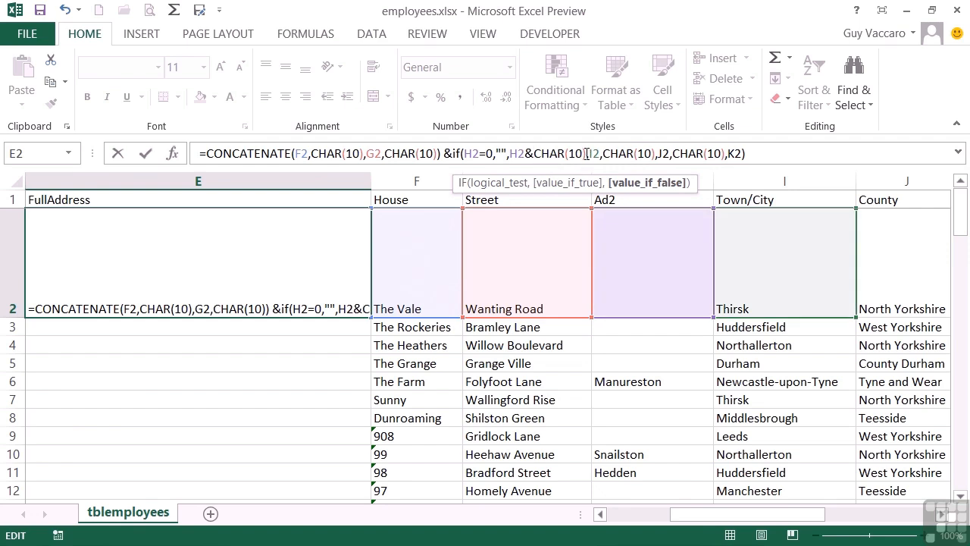
text()))
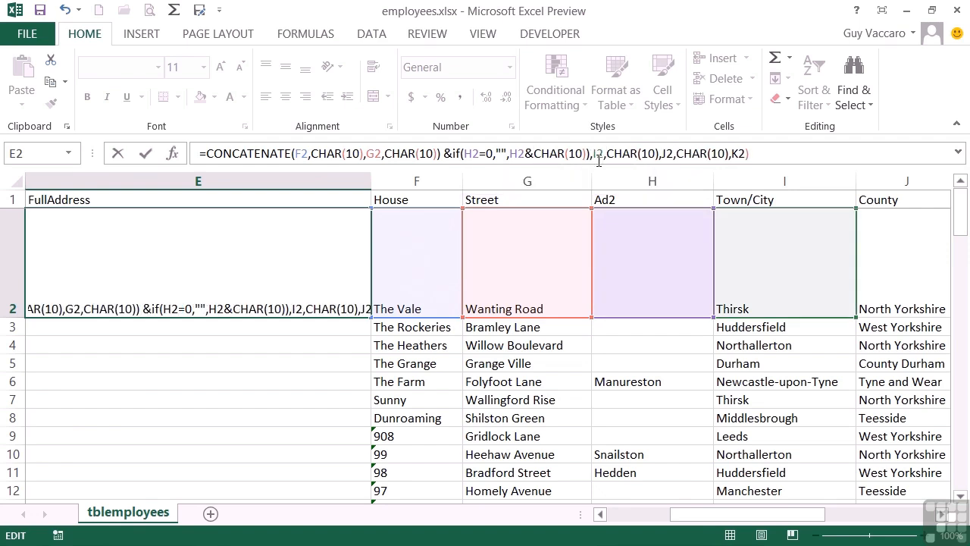
Join the remaining I2, J2 and K2 arguments with & and a second CONCATENATE, and commit the formula in E2
text(& )
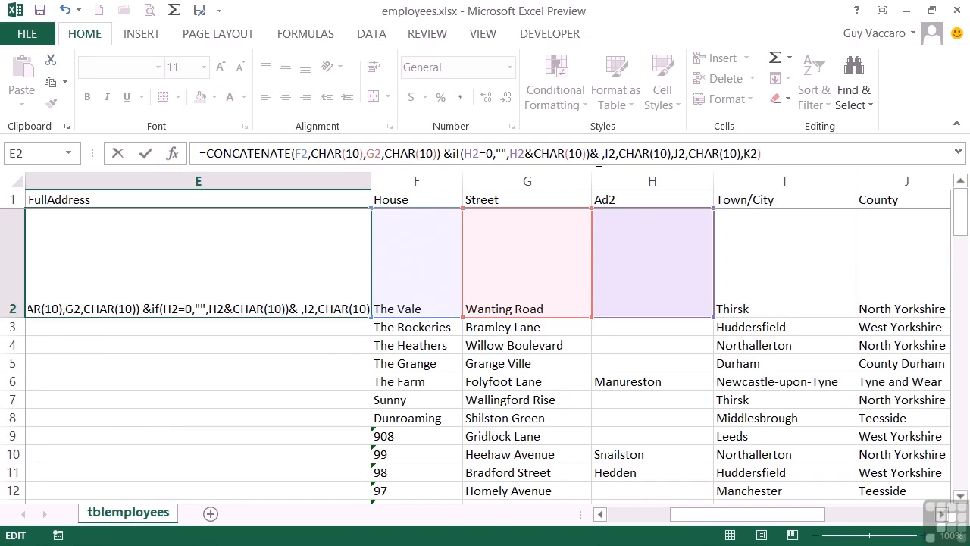
text(conca)
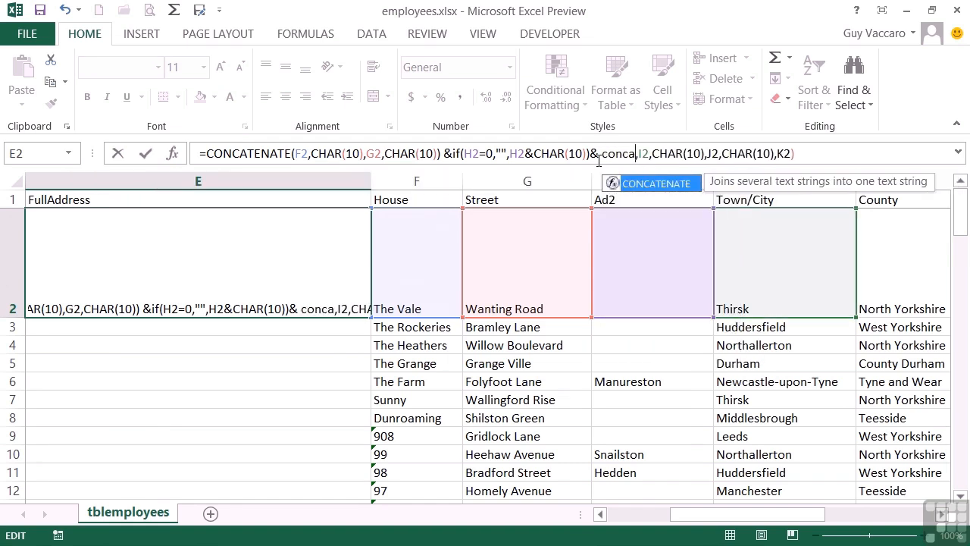
key(Tab)
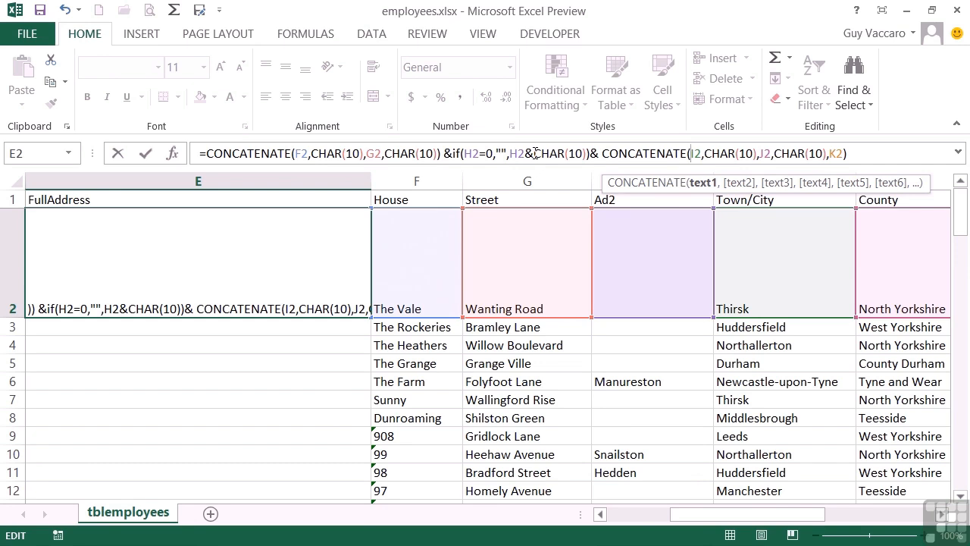
key(Return)
key(Up)
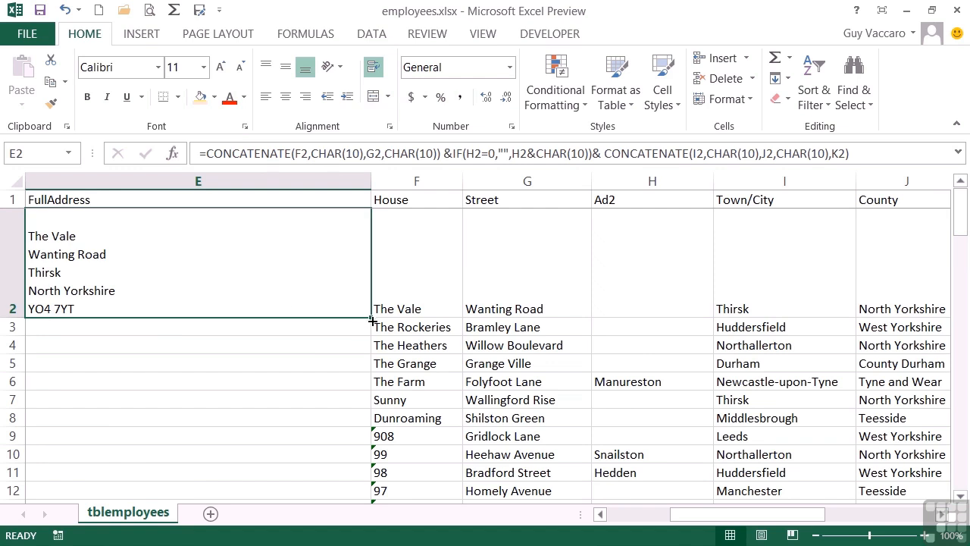
Fill the E2 formula down the FullAddress column to row 11 and check the address in E6
drag(370, 317, 348, 487)
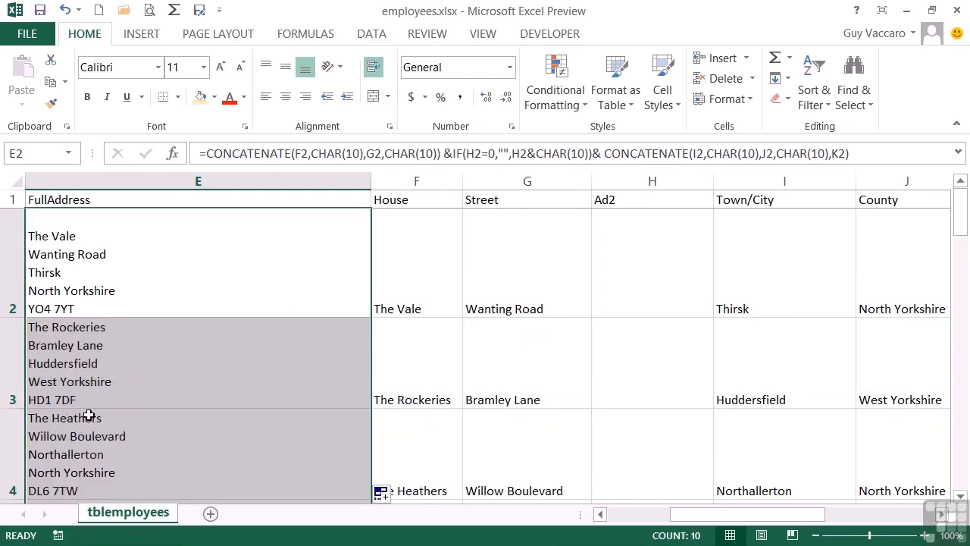
click(212, 376)
scroll(210, 374, down, 3)
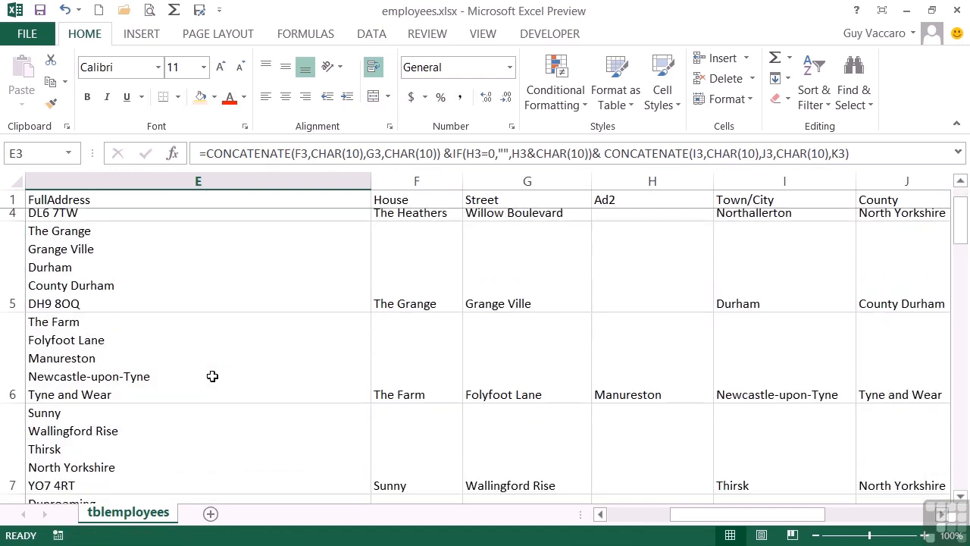
click(204, 369)
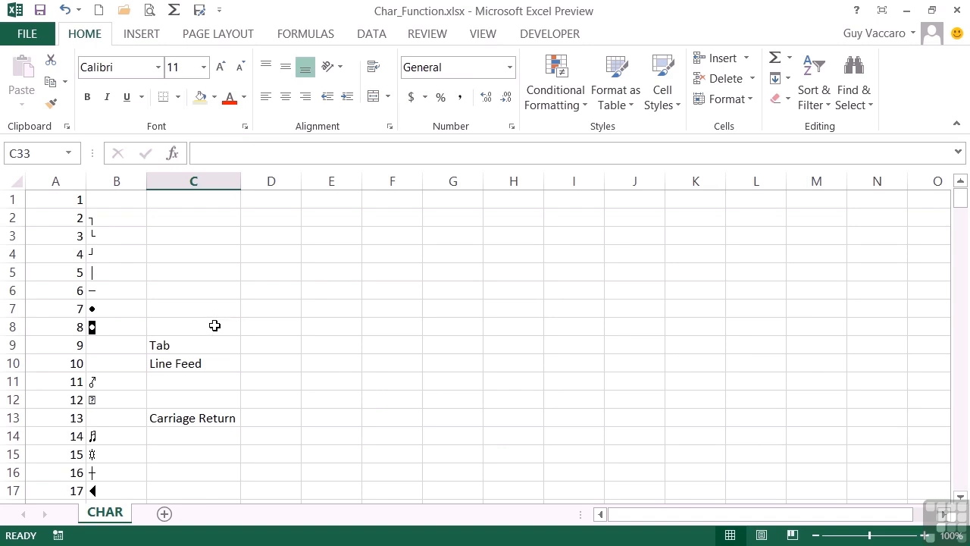
Examine the full list of character codes and their symbols on the CHAR sheet of Char_Function.xlsx
click(59, 203)
click(64, 215)
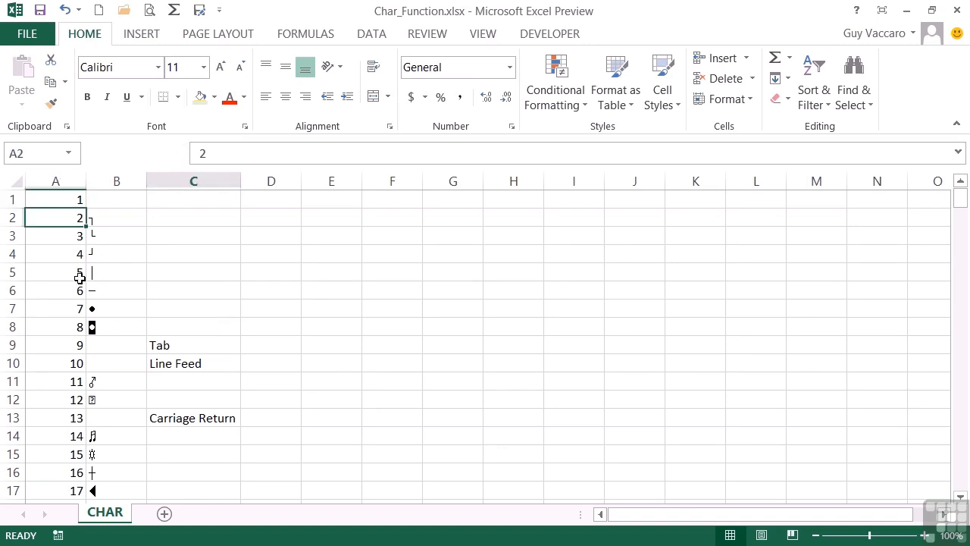
scroll(78, 360, down, 5)
scroll(77, 365, down, 18)
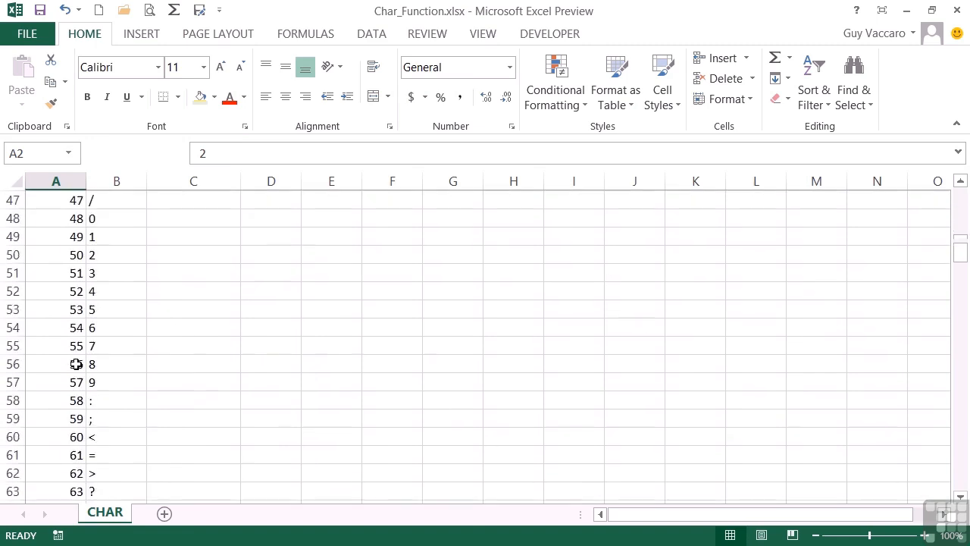
scroll(76, 365, down, 12)
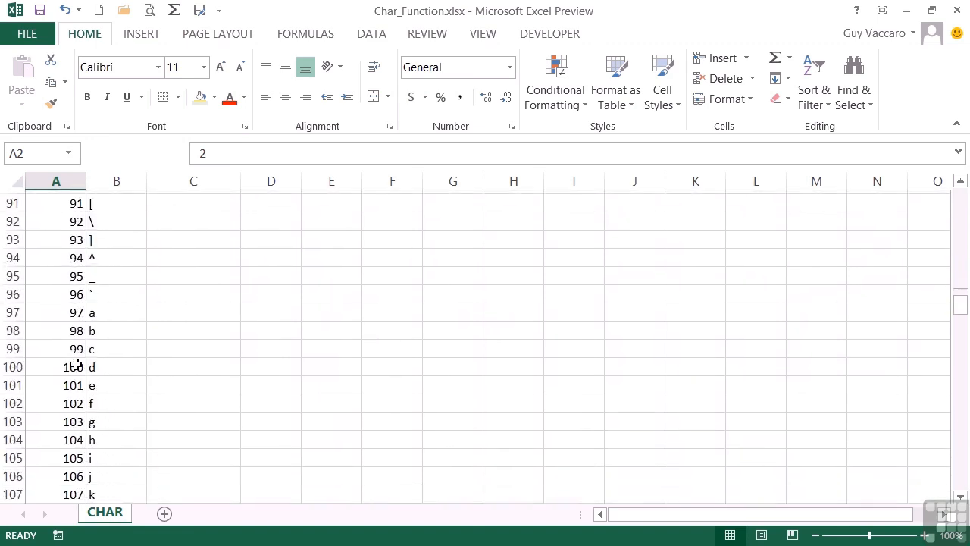
scroll(76, 364, down, 6)
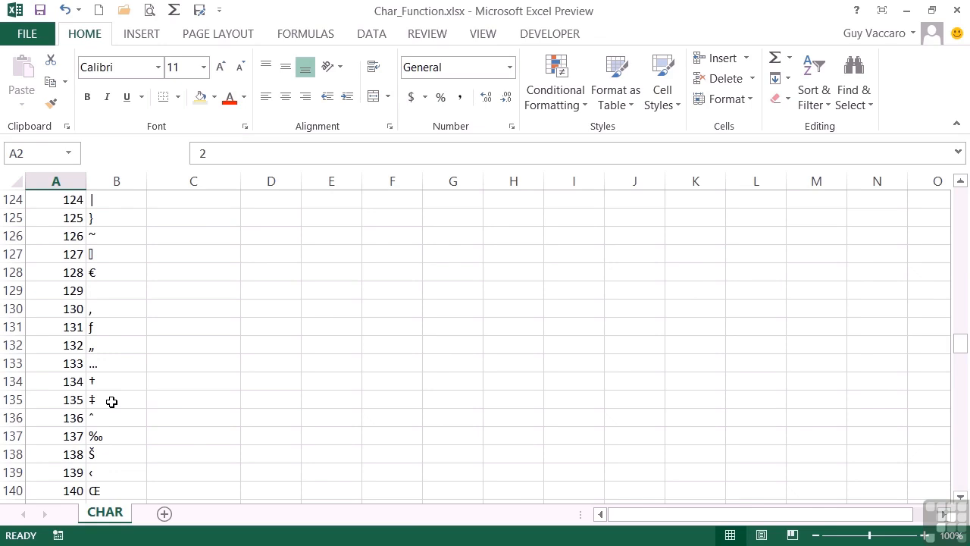
scroll(111, 402, down, 12)
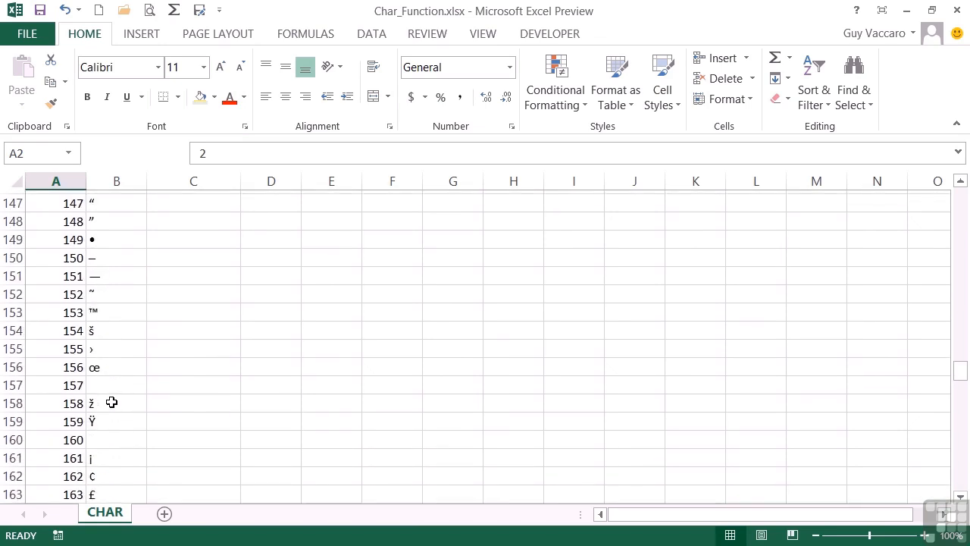
scroll(111, 402, down, 8)
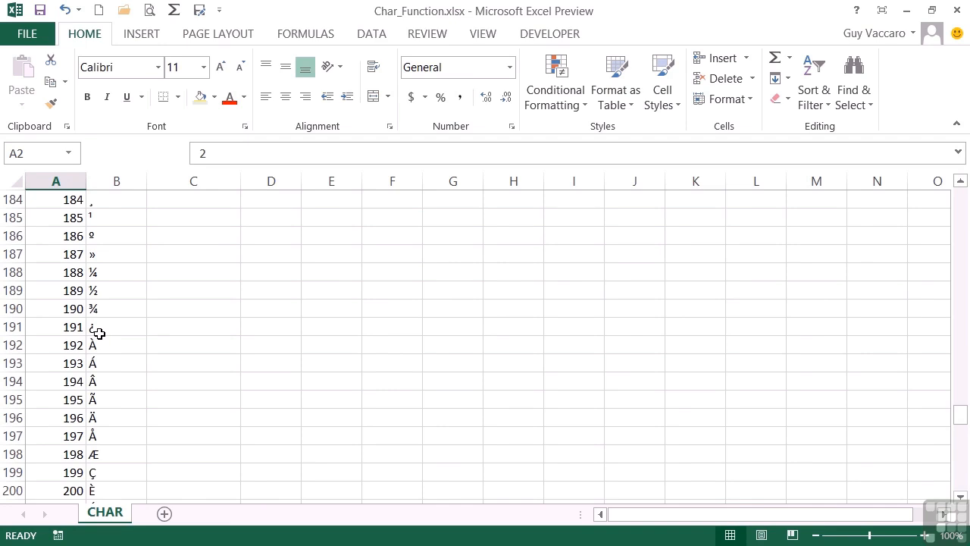
scroll(123, 405, down, 5)
scroll(125, 447, down, 4)
scroll(126, 461, down, 1)
scroll(126, 461, down, 4)
scroll(134, 459, down, 3)
scroll(136, 460, down, 2)
scroll(134, 459, up, 5)
scroll(136, 459, up, 13)
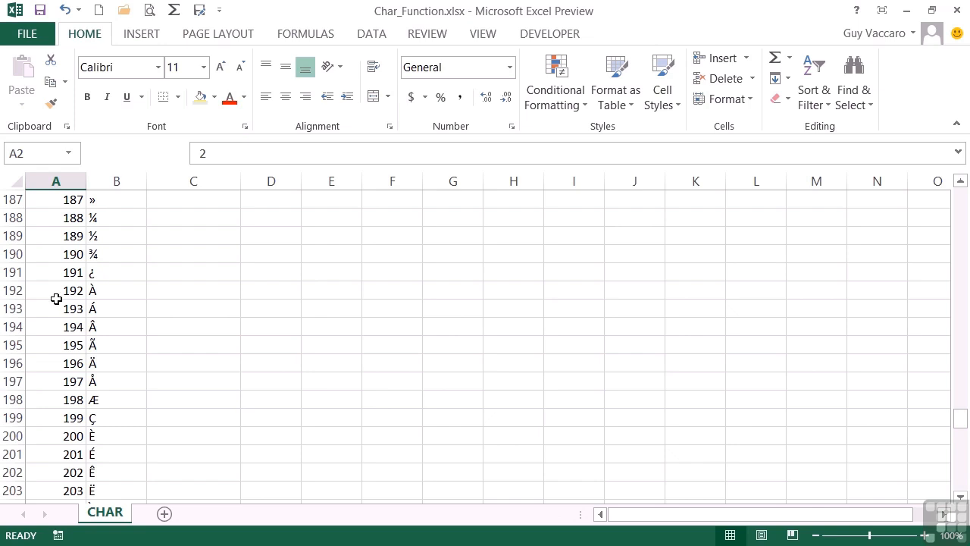
scroll(129, 385, up, 13)
scroll(129, 385, up, 20)
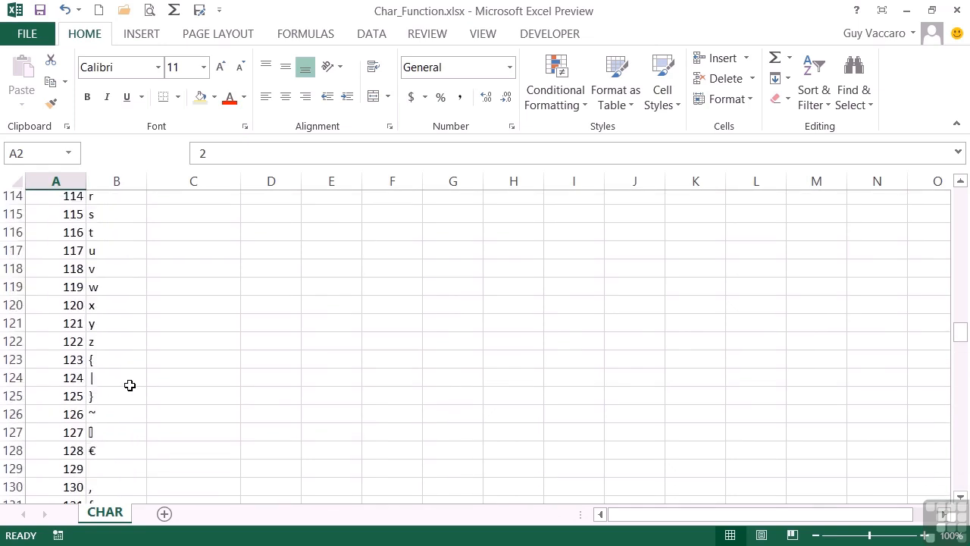
scroll(129, 386, up, 10)
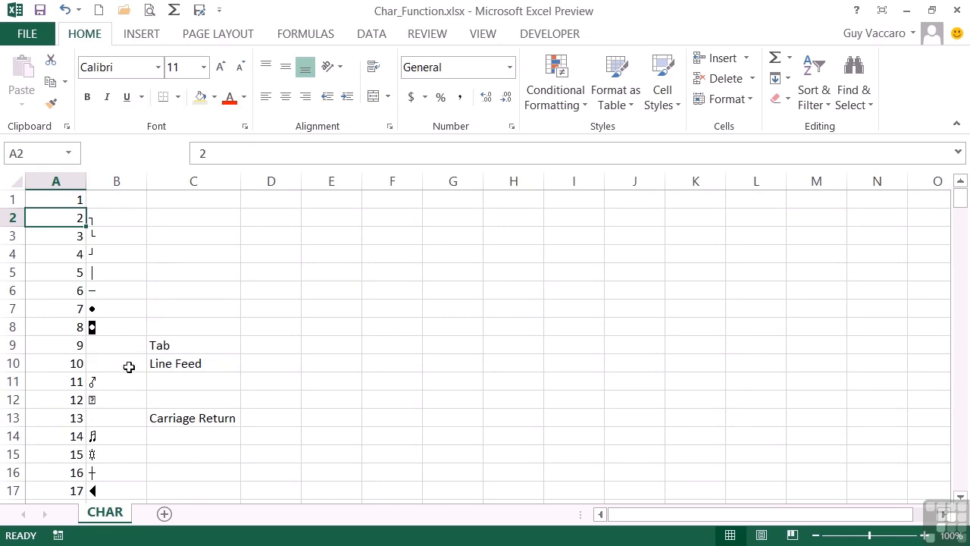
Look at the Line Feed entry for code 10 and the codes up to the thirties, and return to employees.xlsx
click(167, 364)
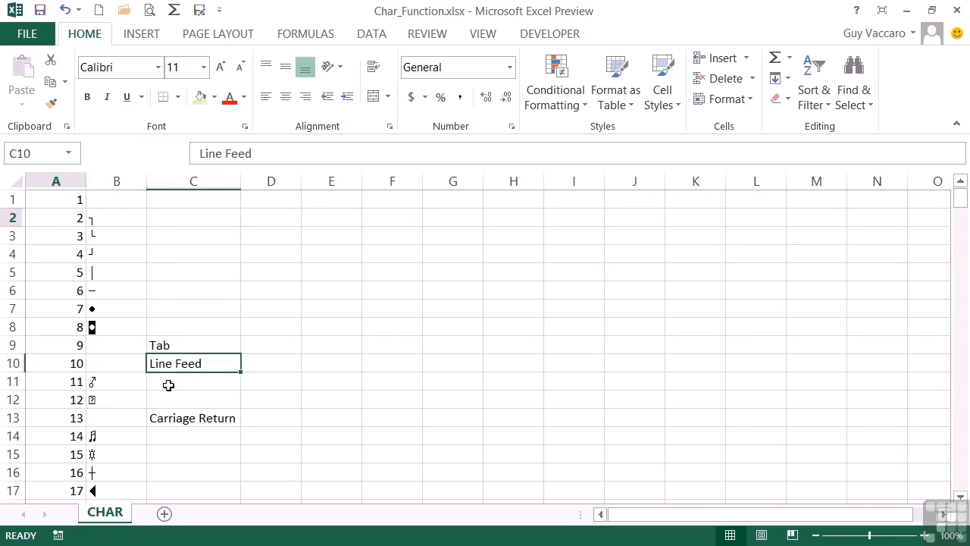
scroll(167, 405, down, 4)
scroll(164, 413, down, 3)
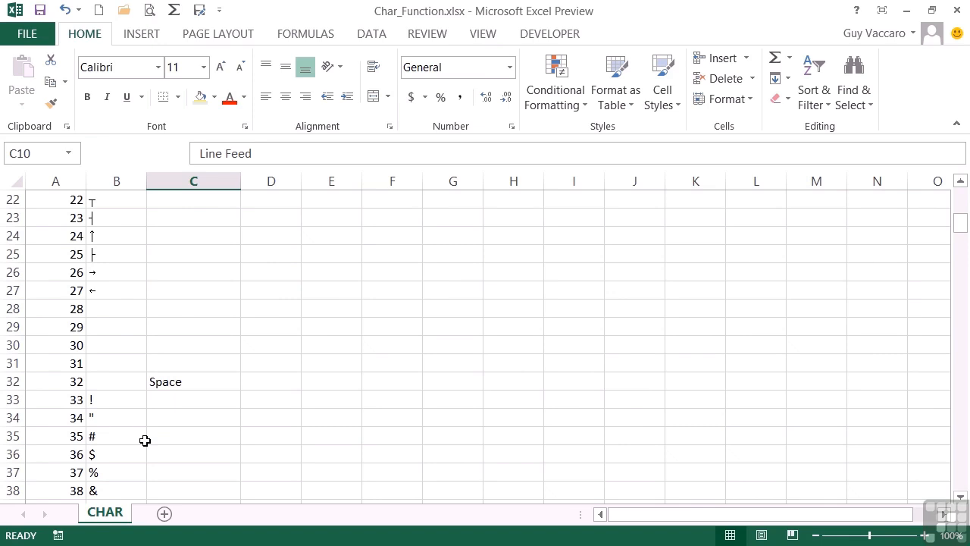
scroll(145, 440, up, 7)
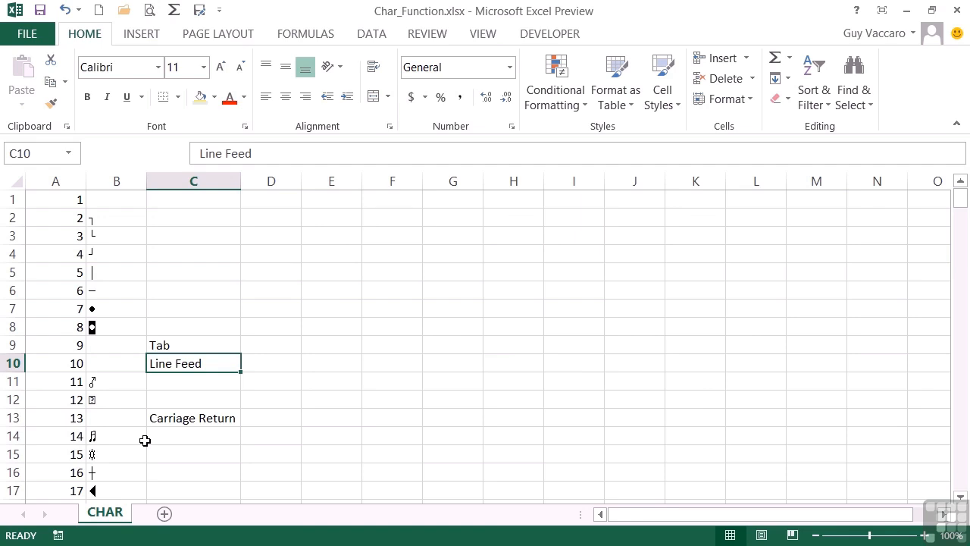
key(ctrl+Tab)
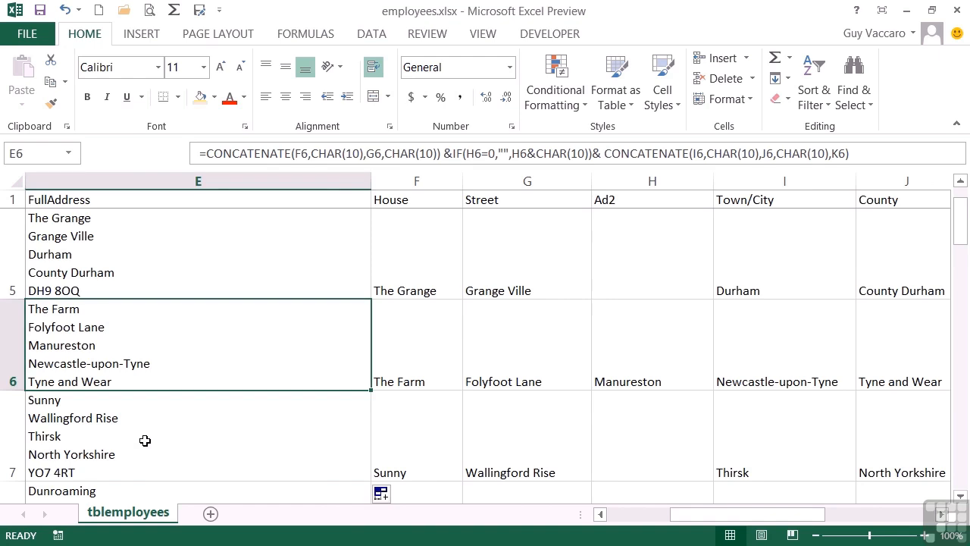